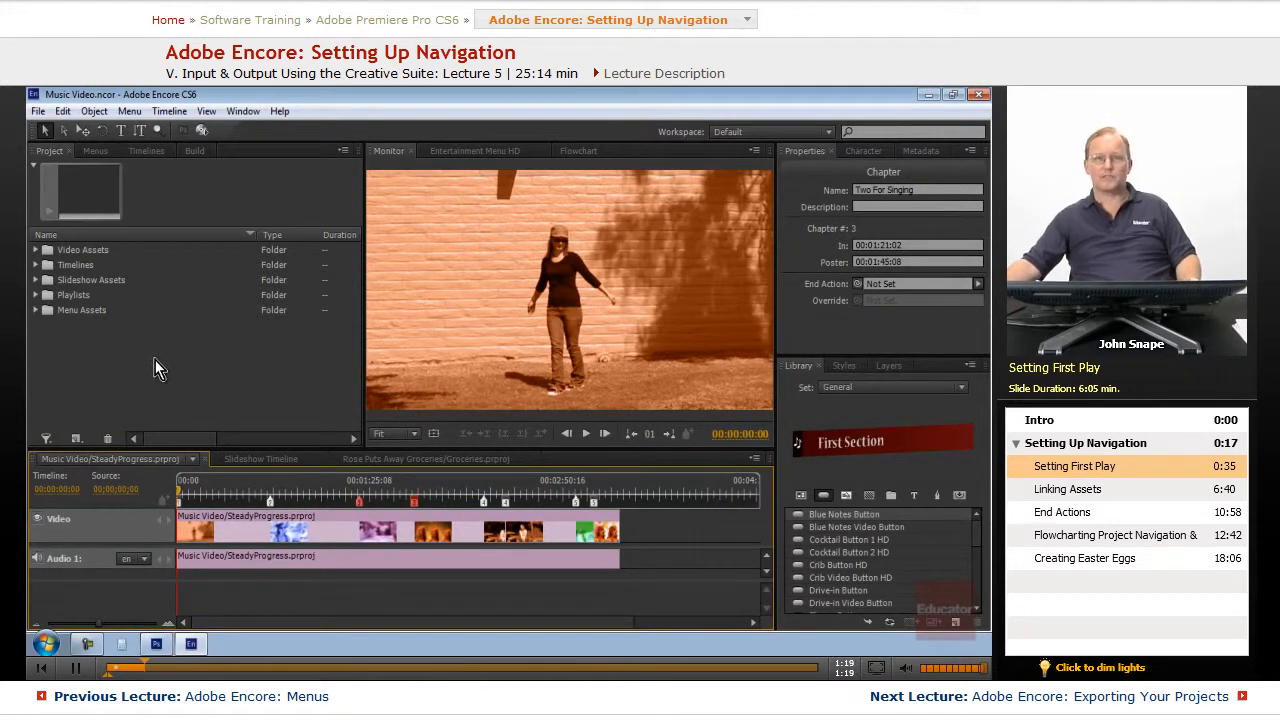
# Set the disc's First Play to the Entertainment Menu HD menu in the Menu Assets folder
pyautogui.click(124, 357)
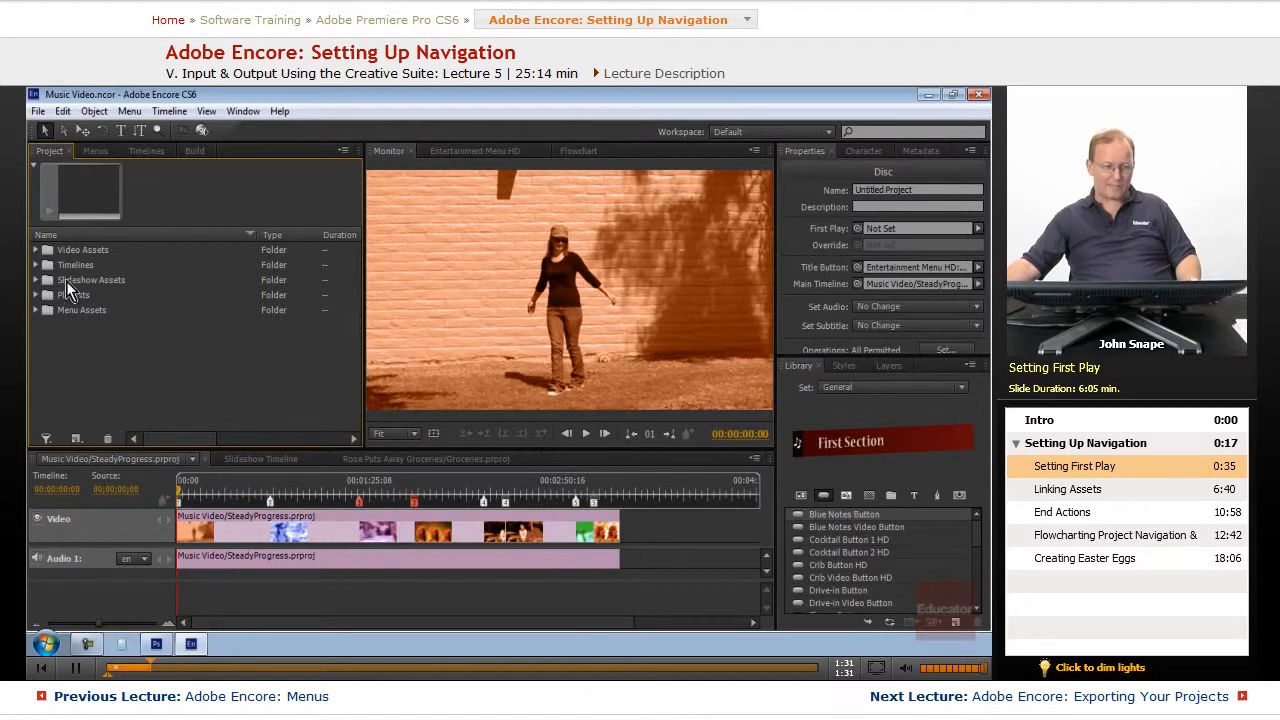
pyautogui.click(35, 311)
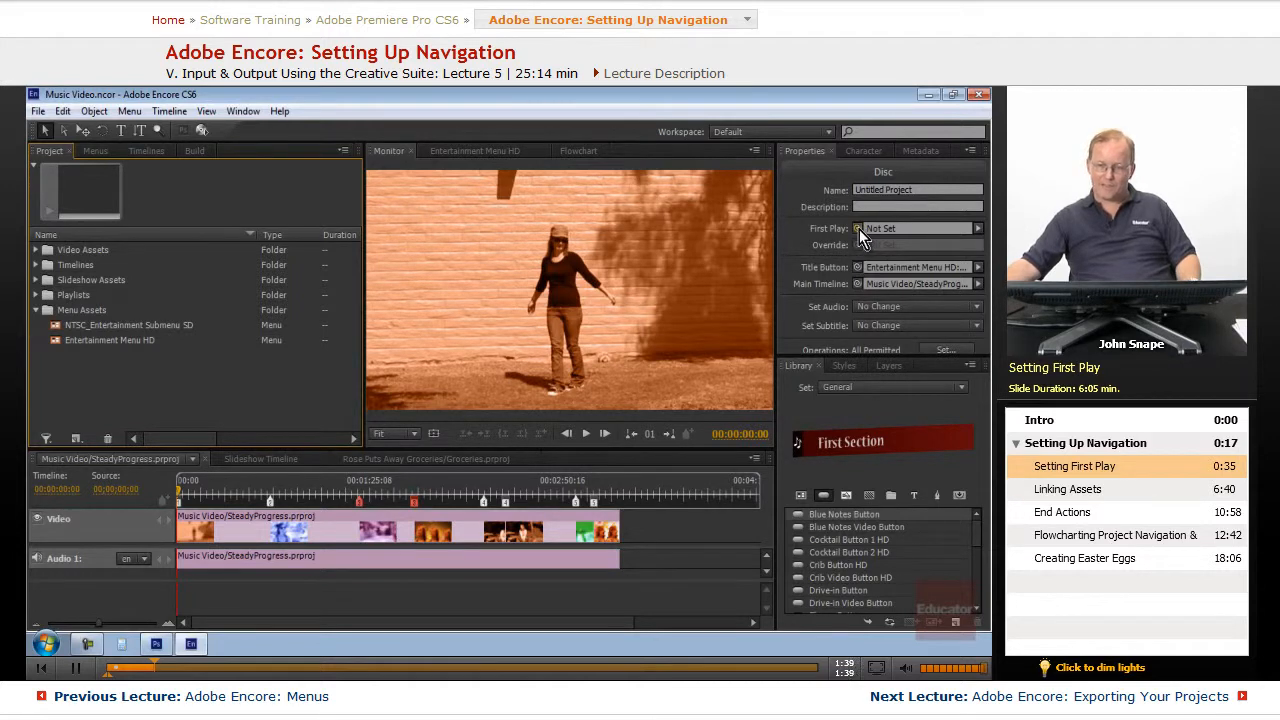
pyautogui.moveTo(857, 229); pyautogui.dragTo(136, 345)
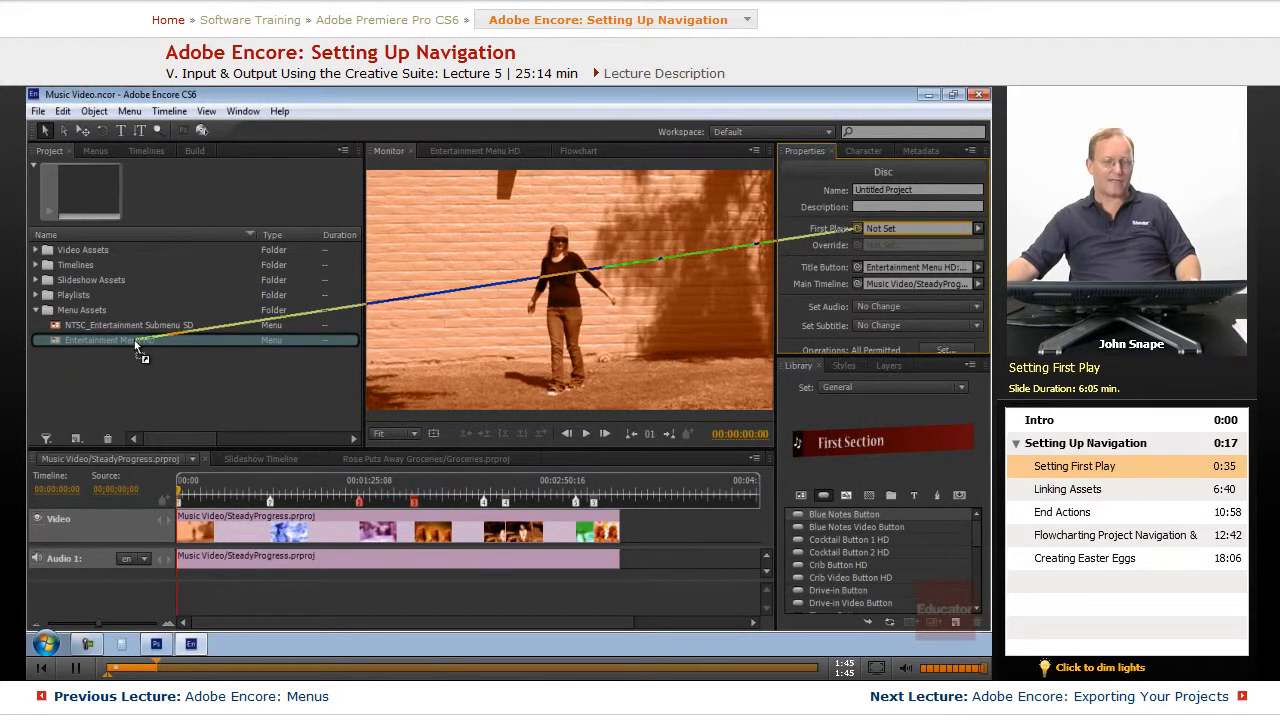
pyautogui.moveTo(136, 345); pyautogui.dragTo(150, 348)
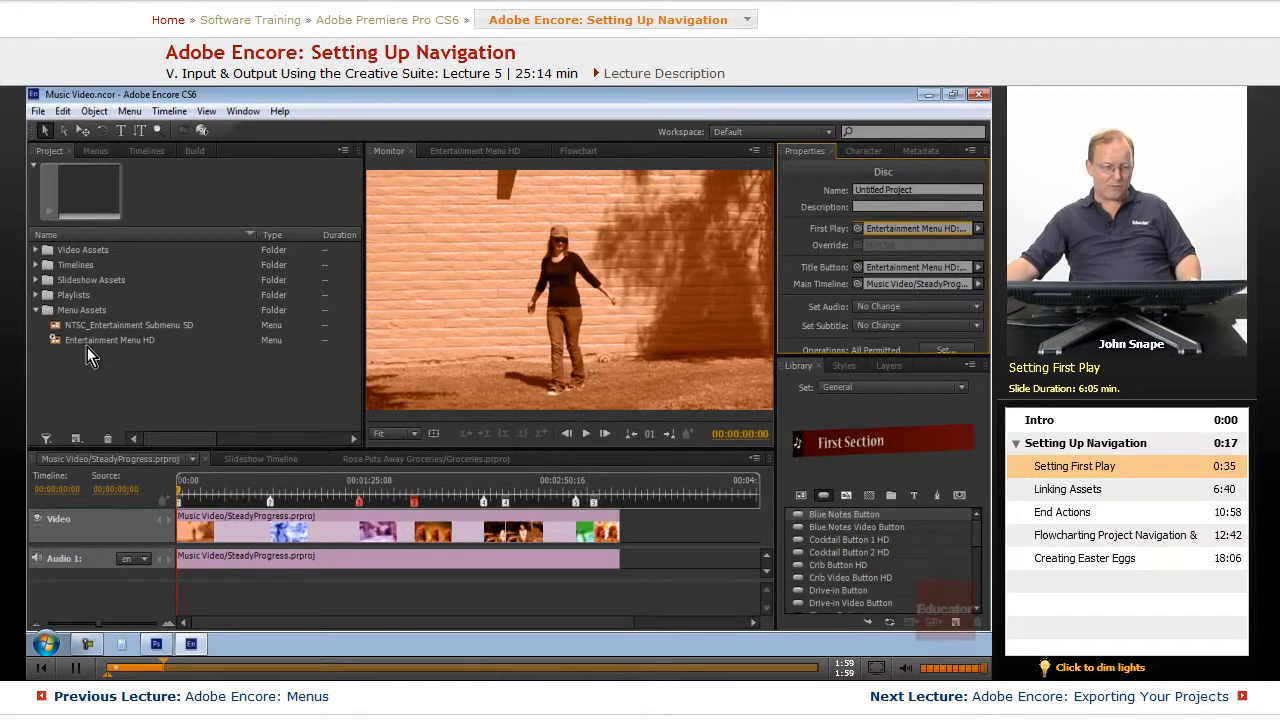
# Open Entertainment Menu HD for editing and set the menu's default button to 1
pyautogui.doubleClick(55, 340)
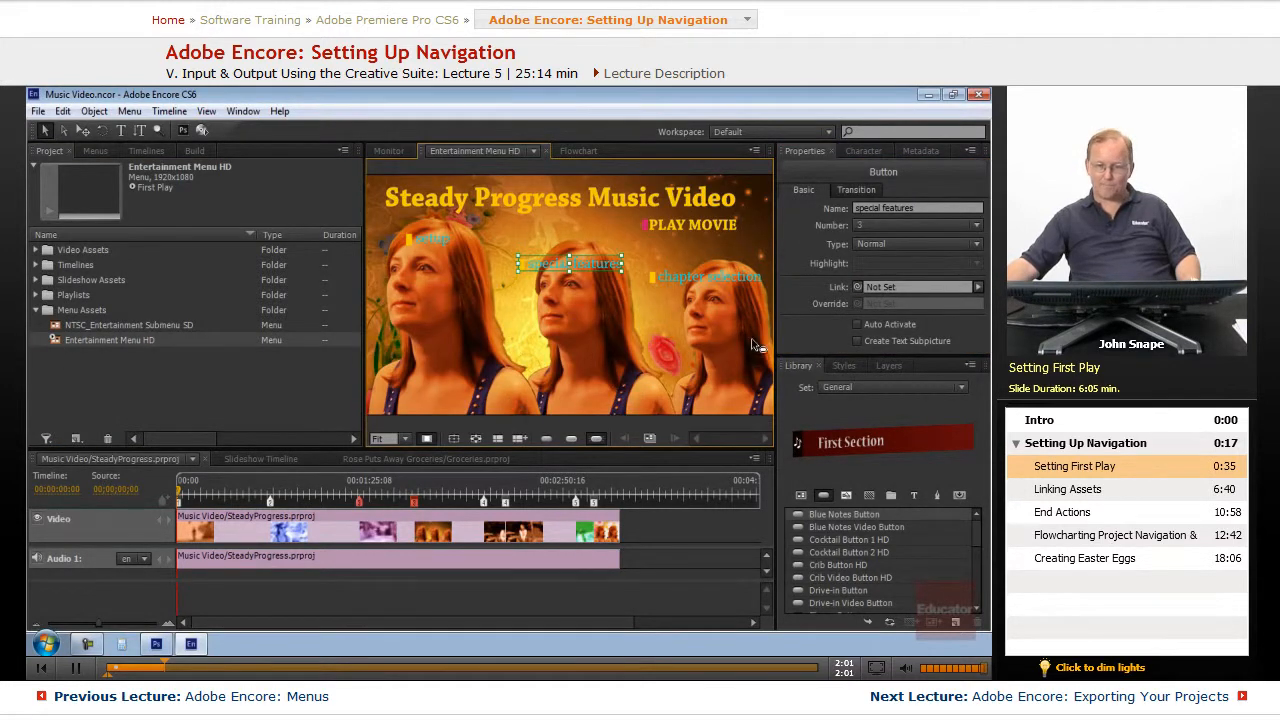
pyautogui.click(641, 378)
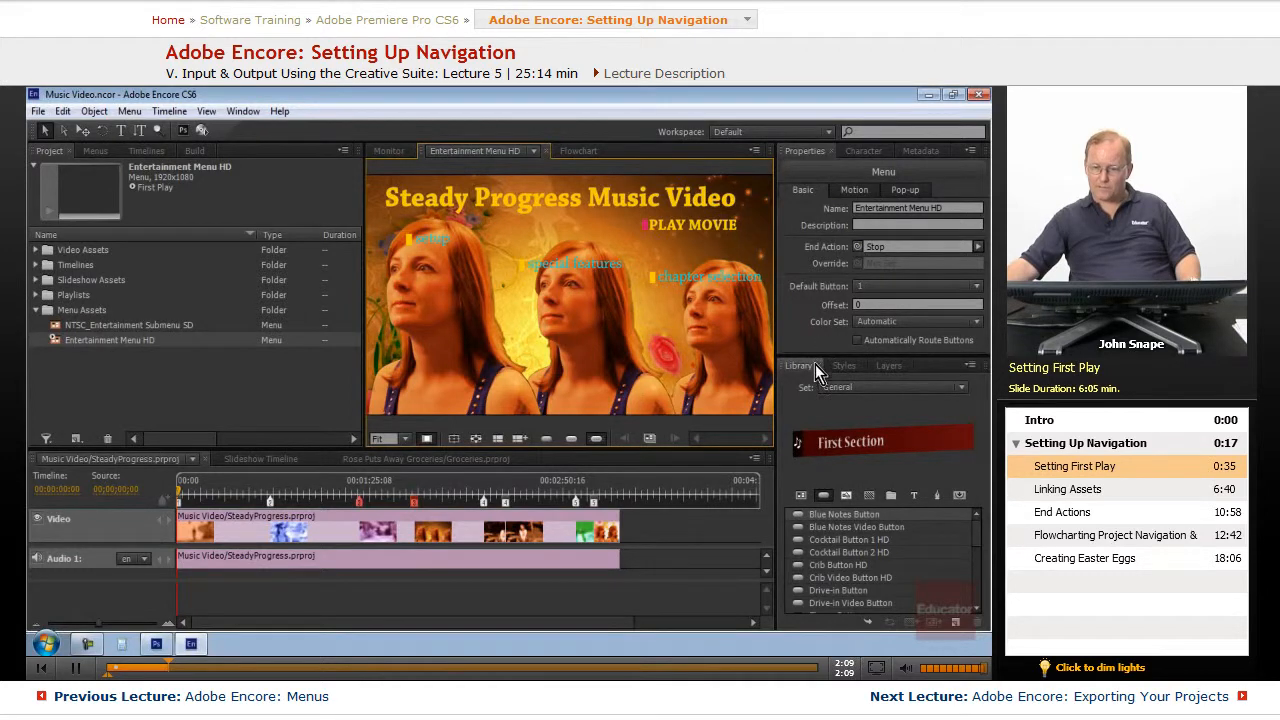
pyautogui.click(977, 287)
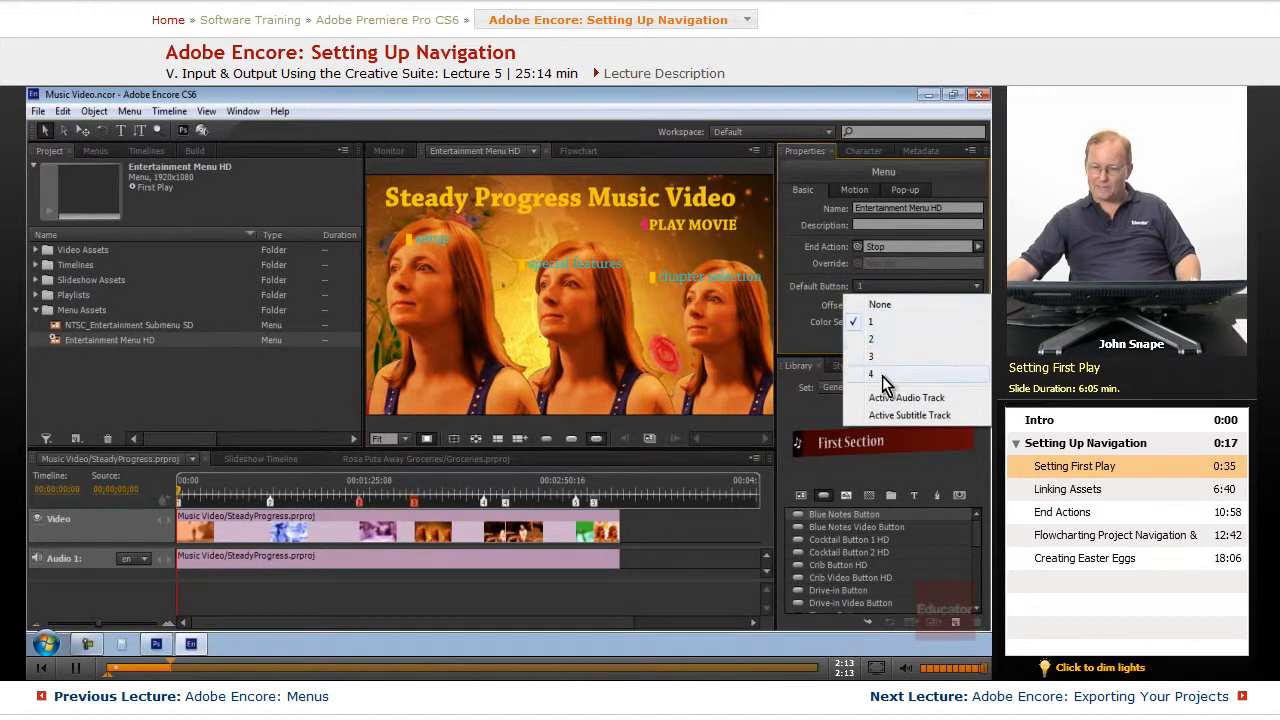
pyautogui.click(868, 324)
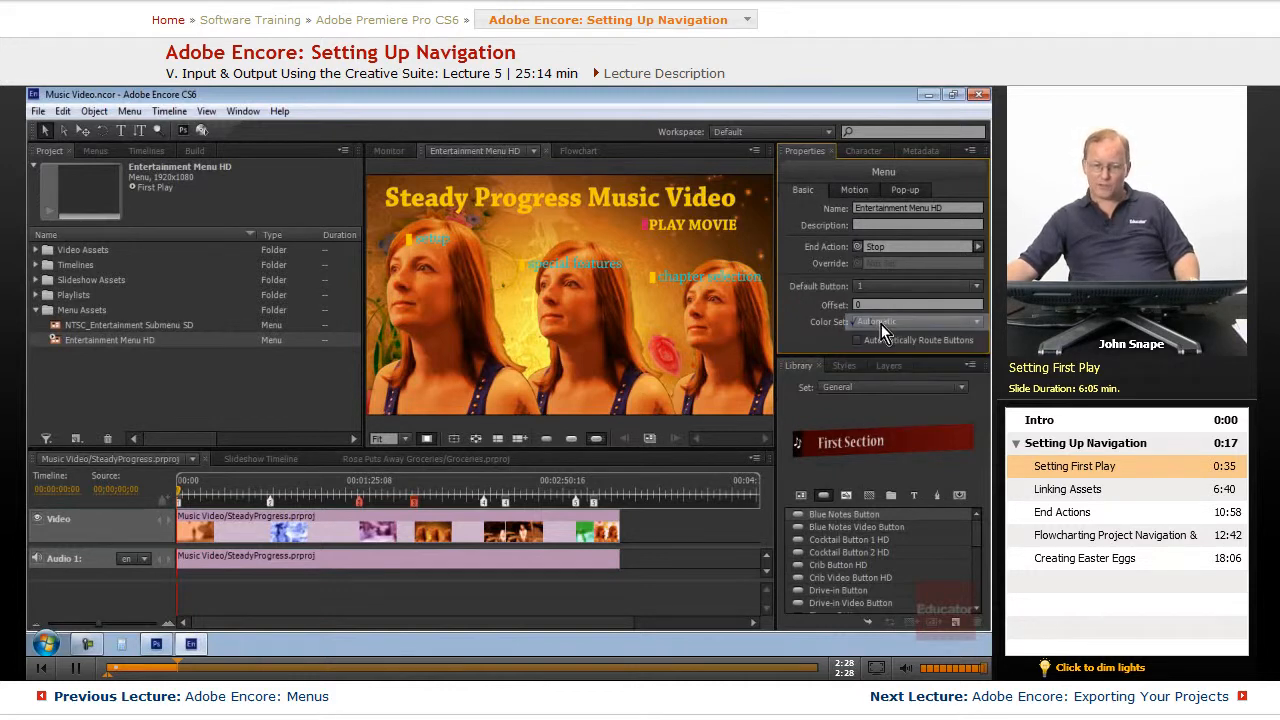
# Check which button number is assigned to the PLAY MOVIE button
pyautogui.click(689, 224)
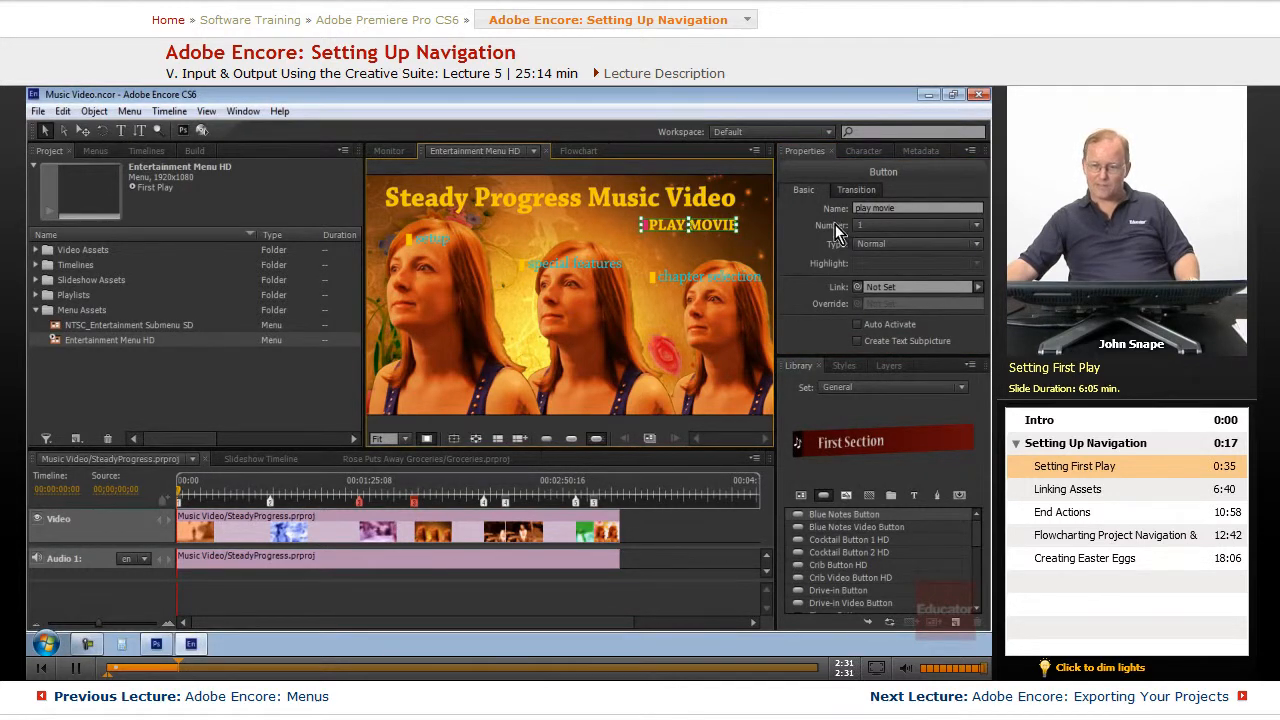
pyautogui.click(889, 225)
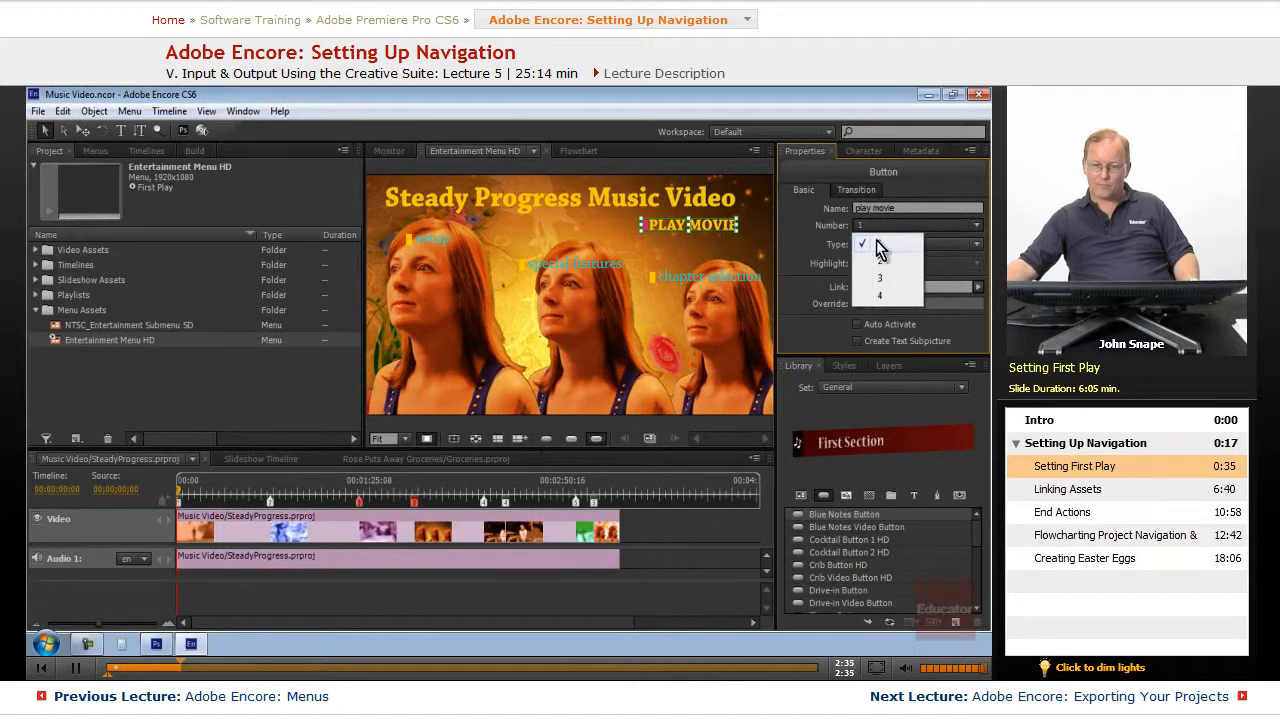
pyautogui.click(703, 233)
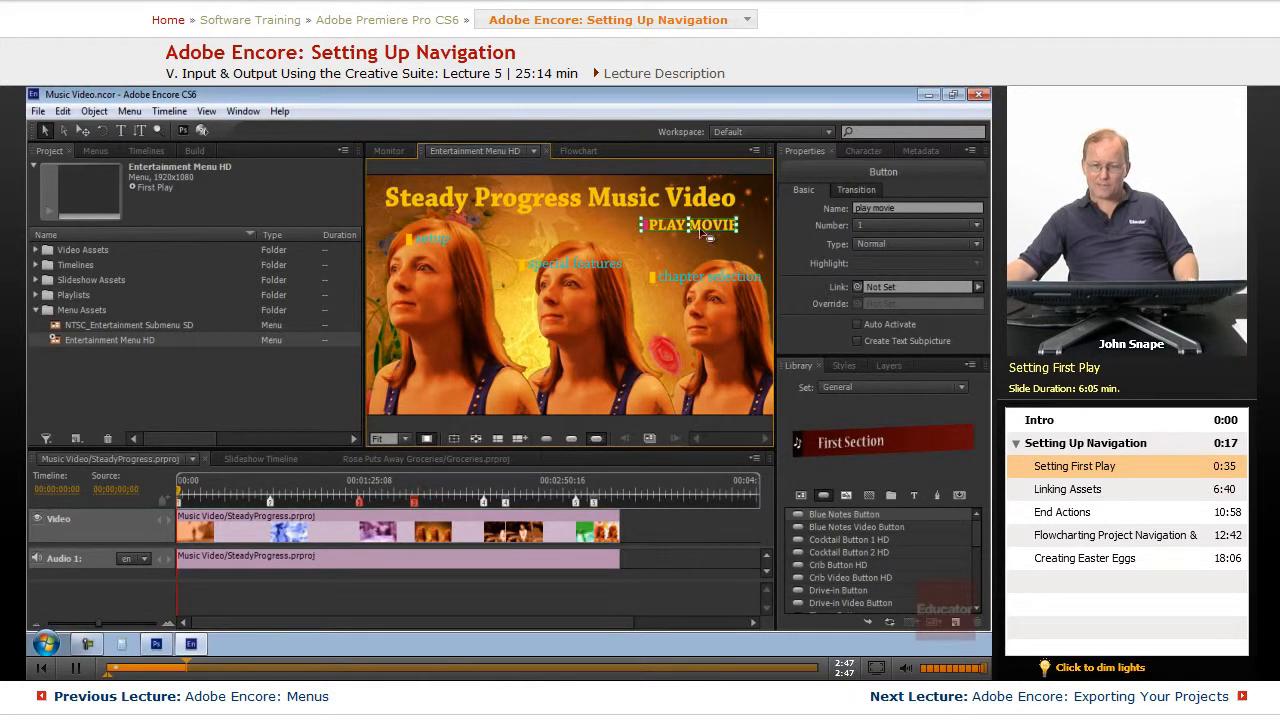
# Rename the play movie button as PLAY ALL and shift it right beneath the end of the menu title
pyautogui.moveTo(874, 356); pyautogui.dragTo(886, 459)
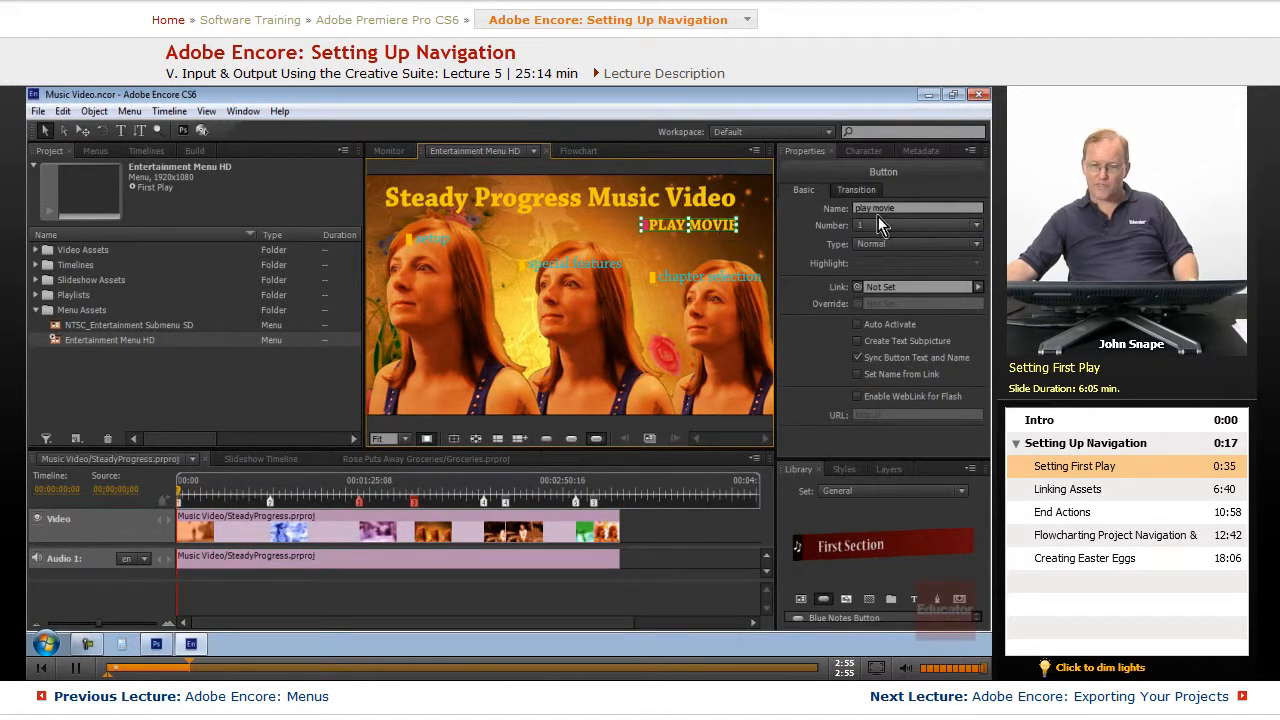
pyautogui.moveTo(873, 208); pyautogui.dragTo(941, 209)
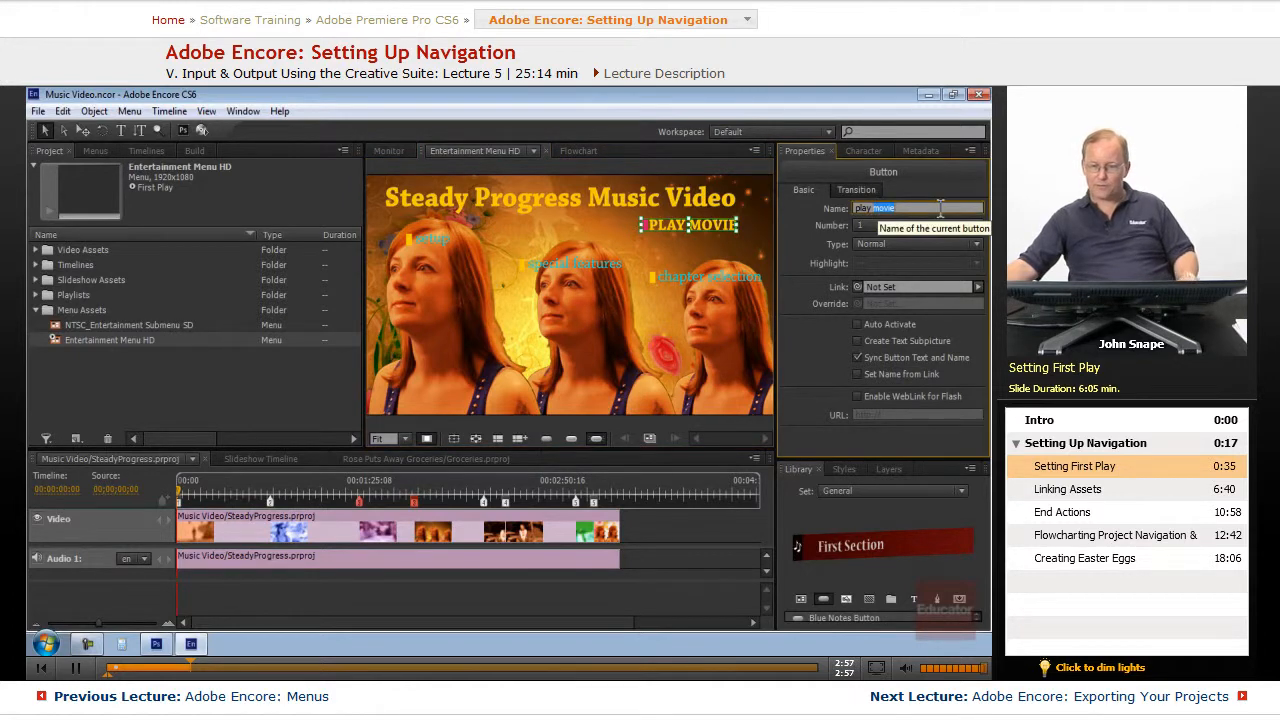
pyautogui.write('a')
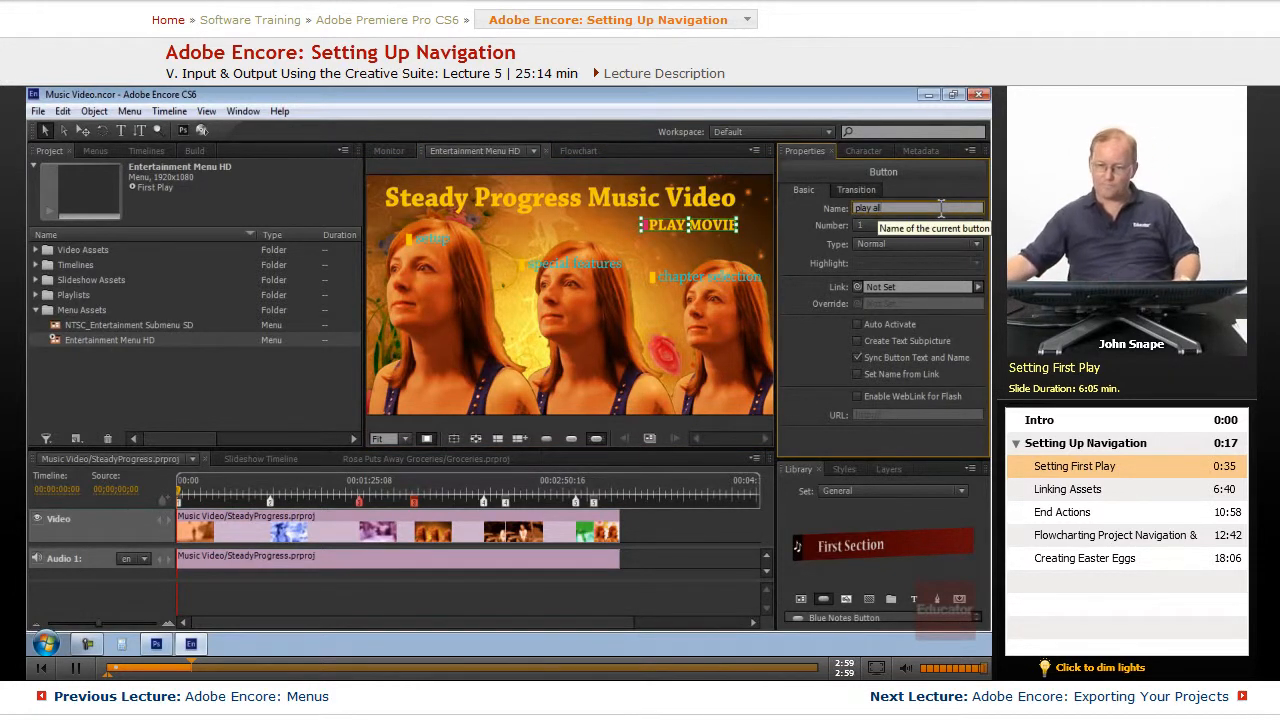
pyautogui.write('ll')
pyautogui.press('Return')
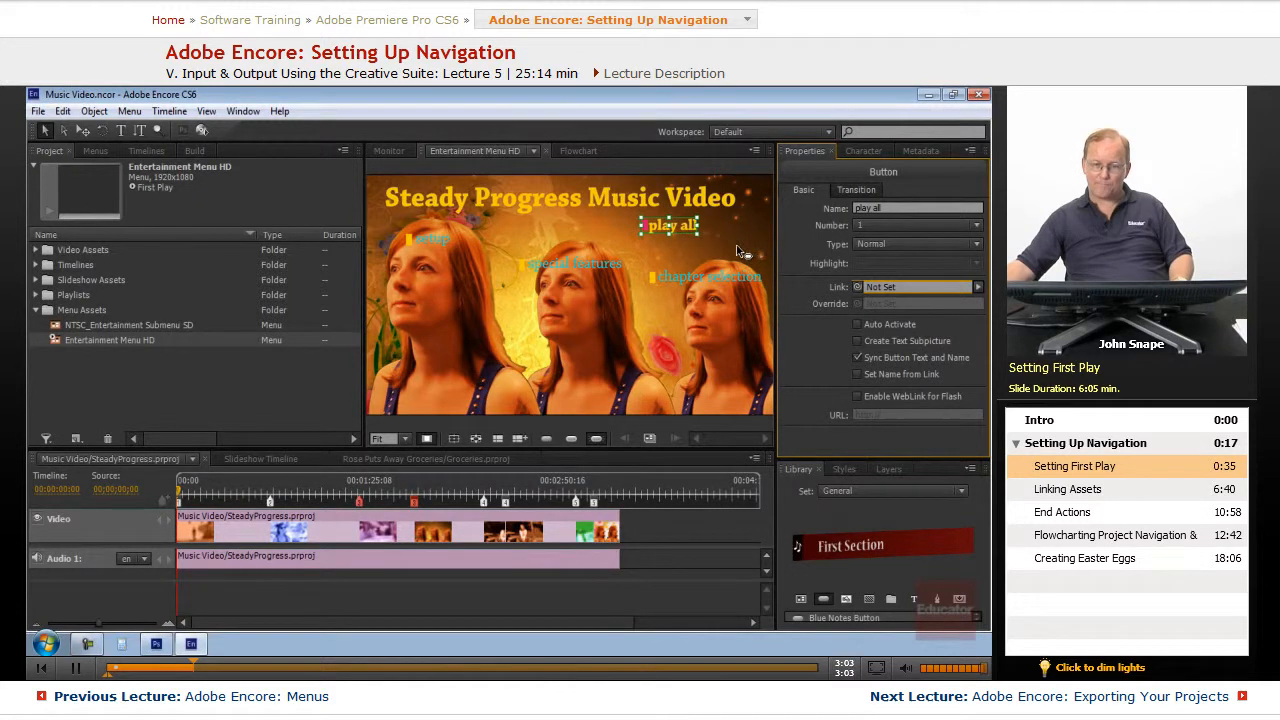
pyautogui.click(881, 208)
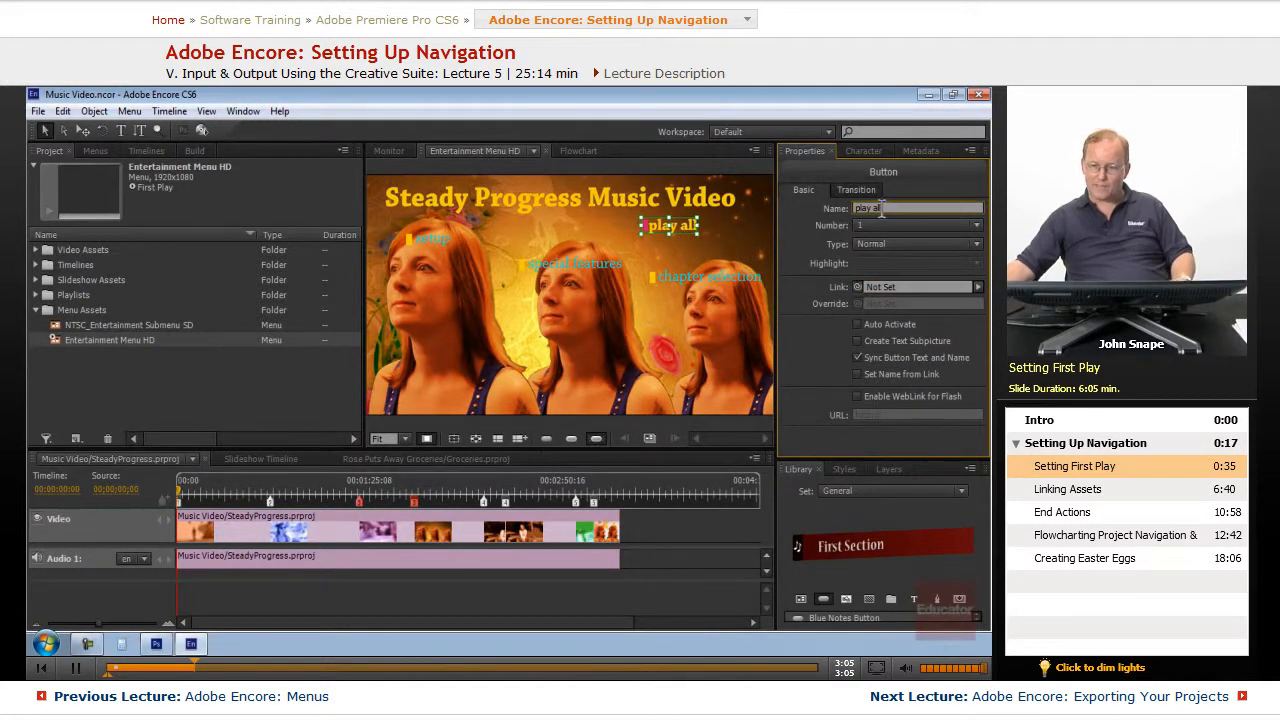
pyautogui.write('P_LAY ALL')
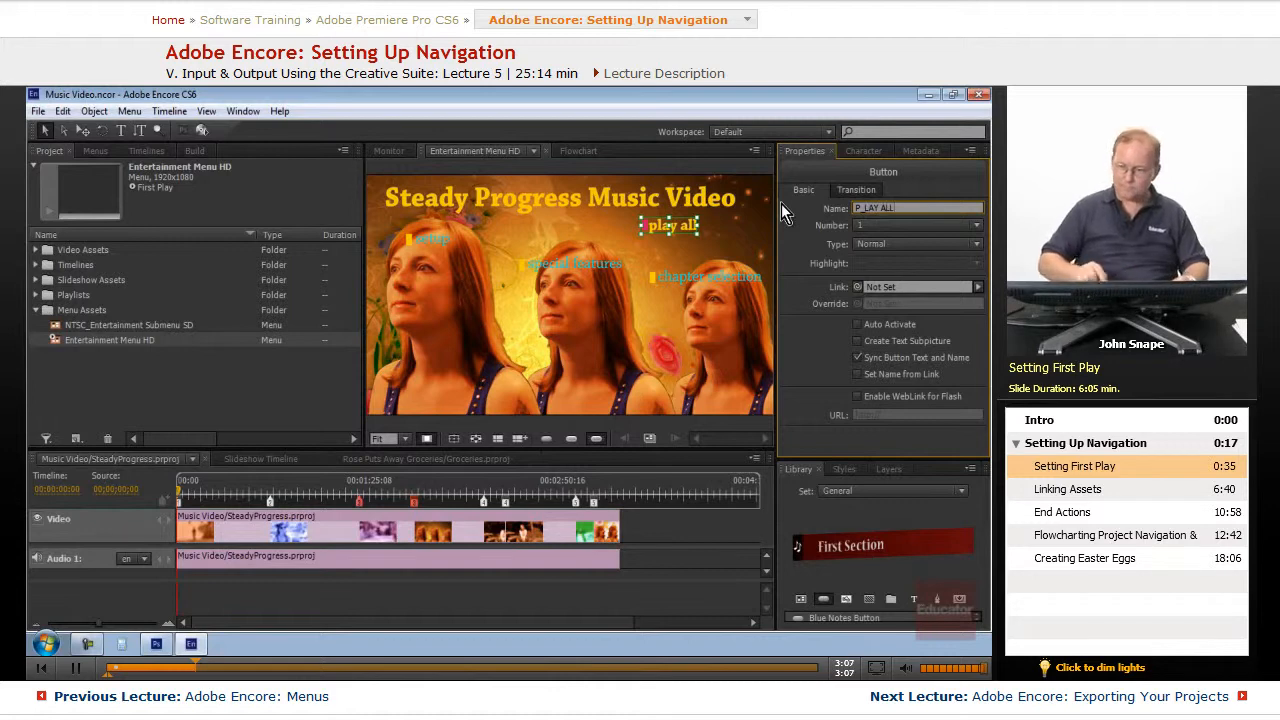
pyautogui.press('Left')
pyautogui.press('BackSpace')
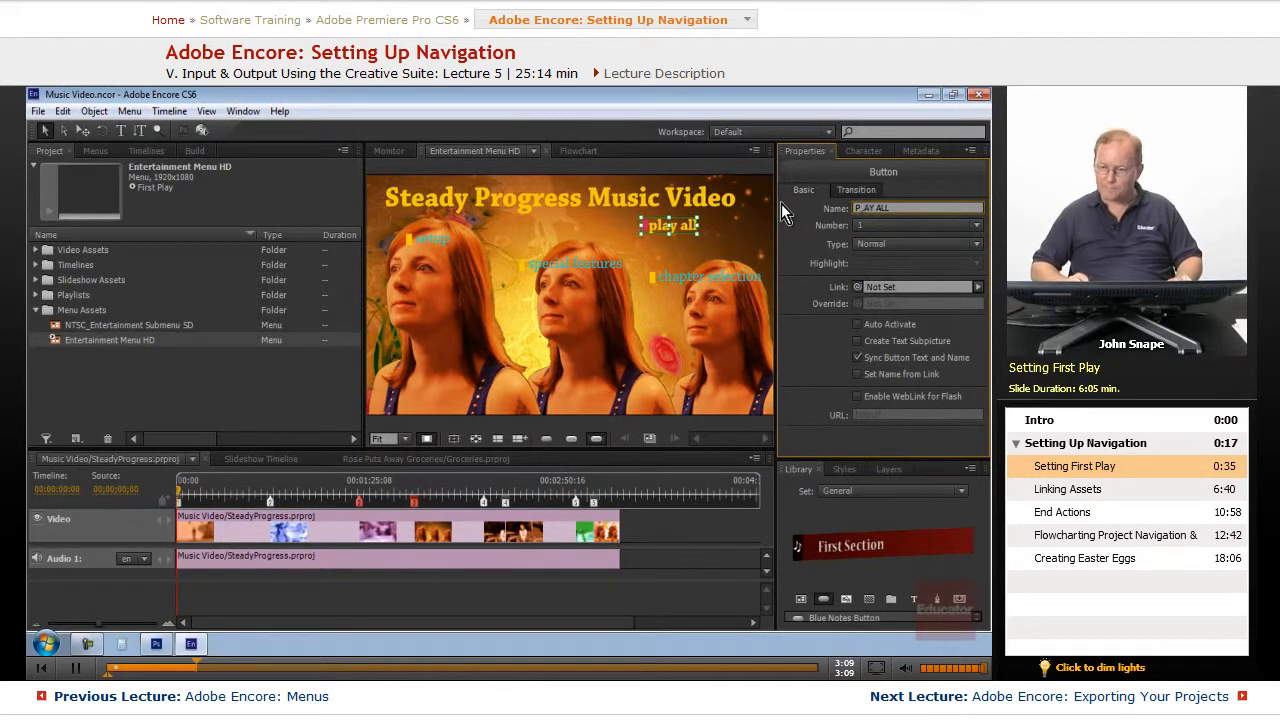
pyautogui.press('Tab')
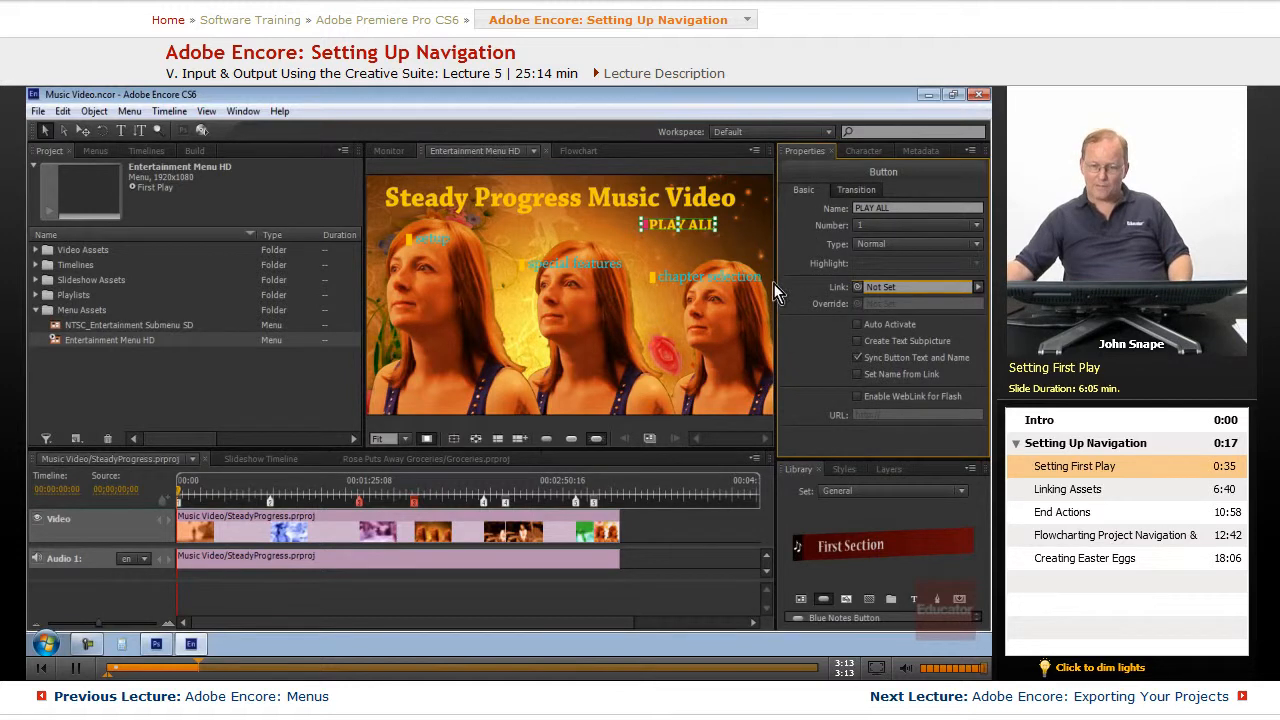
pyautogui.click(702, 229)
pyautogui.moveTo(703, 230)
pyautogui.mouseDown()
pyautogui.moveTo(724, 228)
pyautogui.moveTo(701, 225)
pyautogui.mouseUp()
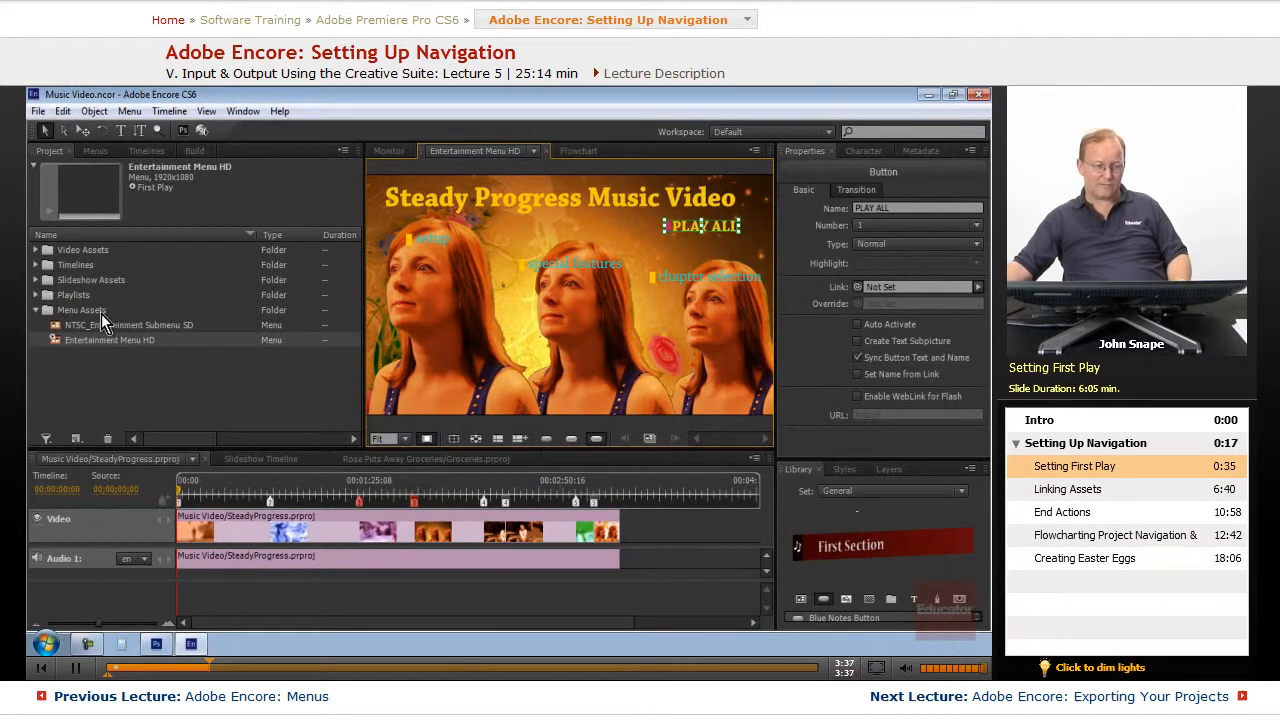
# Create a new playlist named PLAY ALL in the project
pyautogui.click(38, 310)
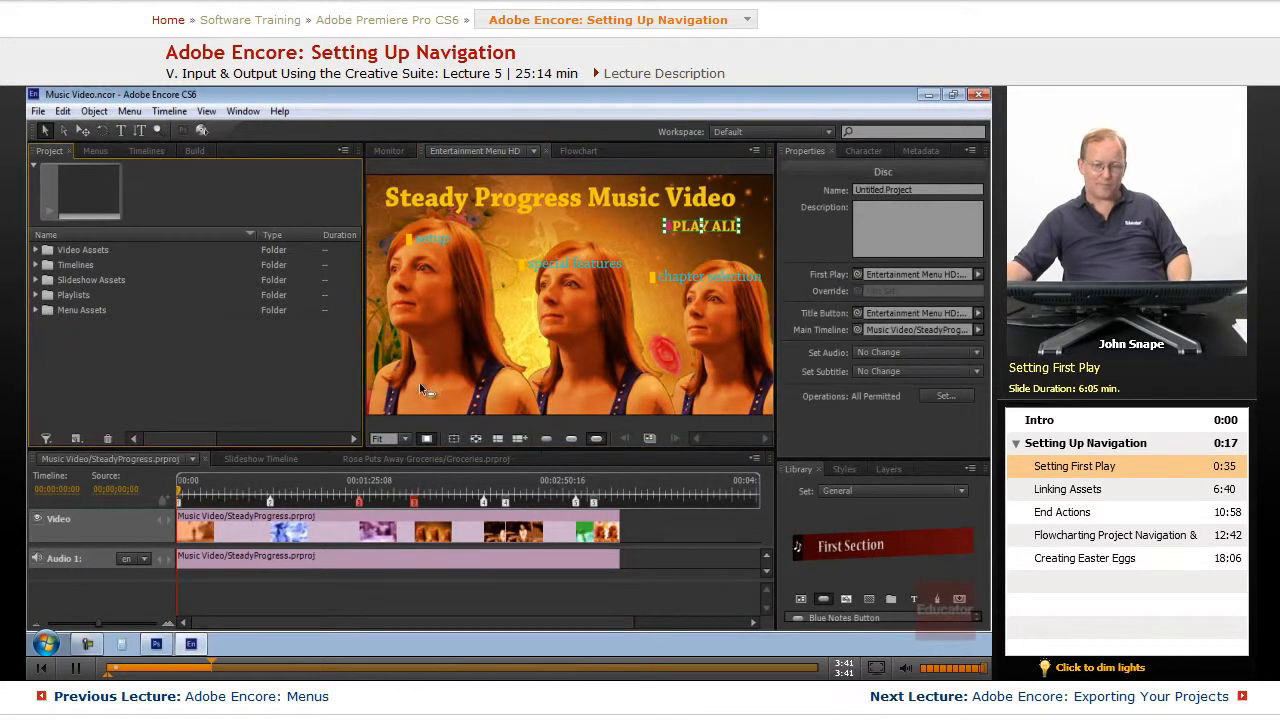
pyautogui.rightClick(100, 366)
pyautogui.moveTo(170, 403)
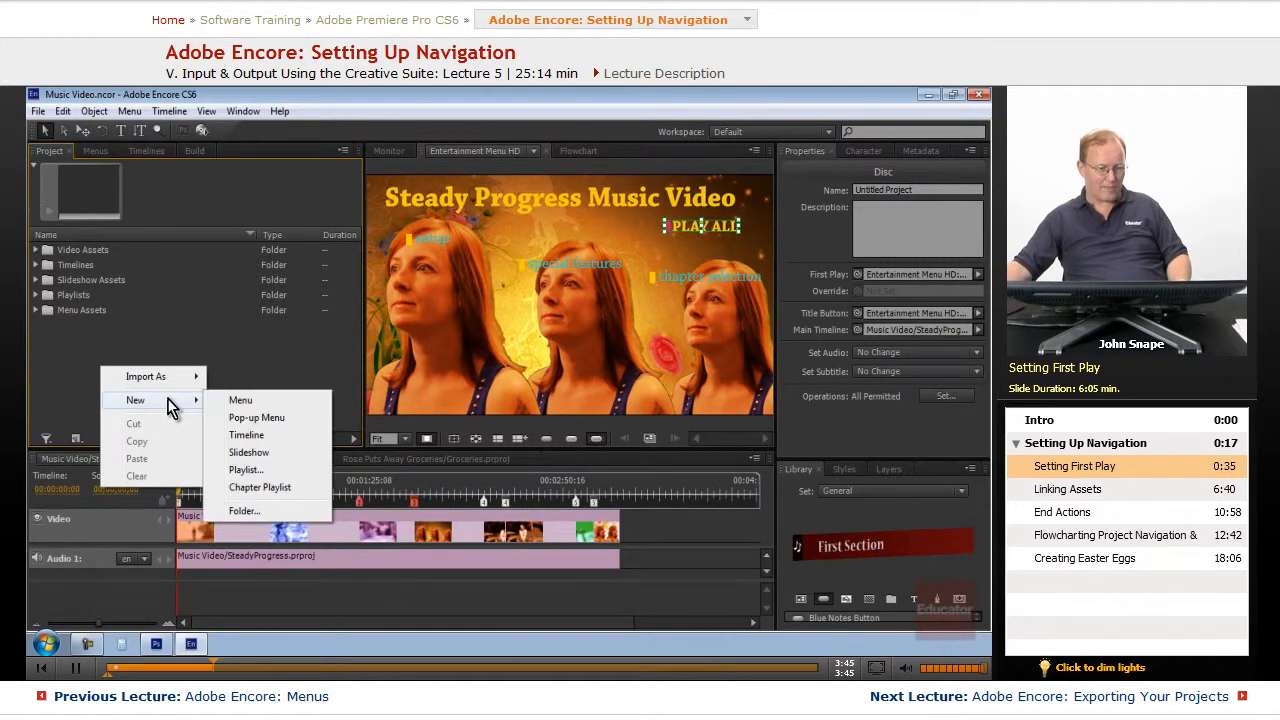
pyautogui.click(245, 470)
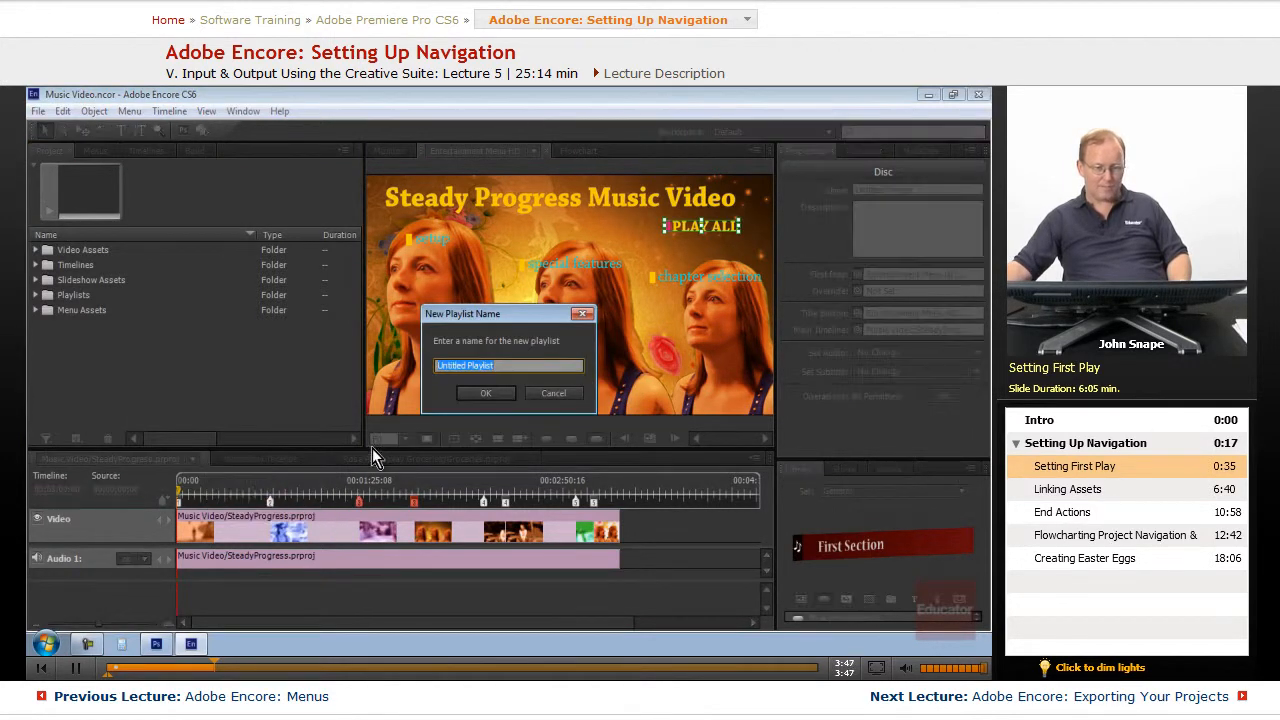
pyautogui.write('PLA')
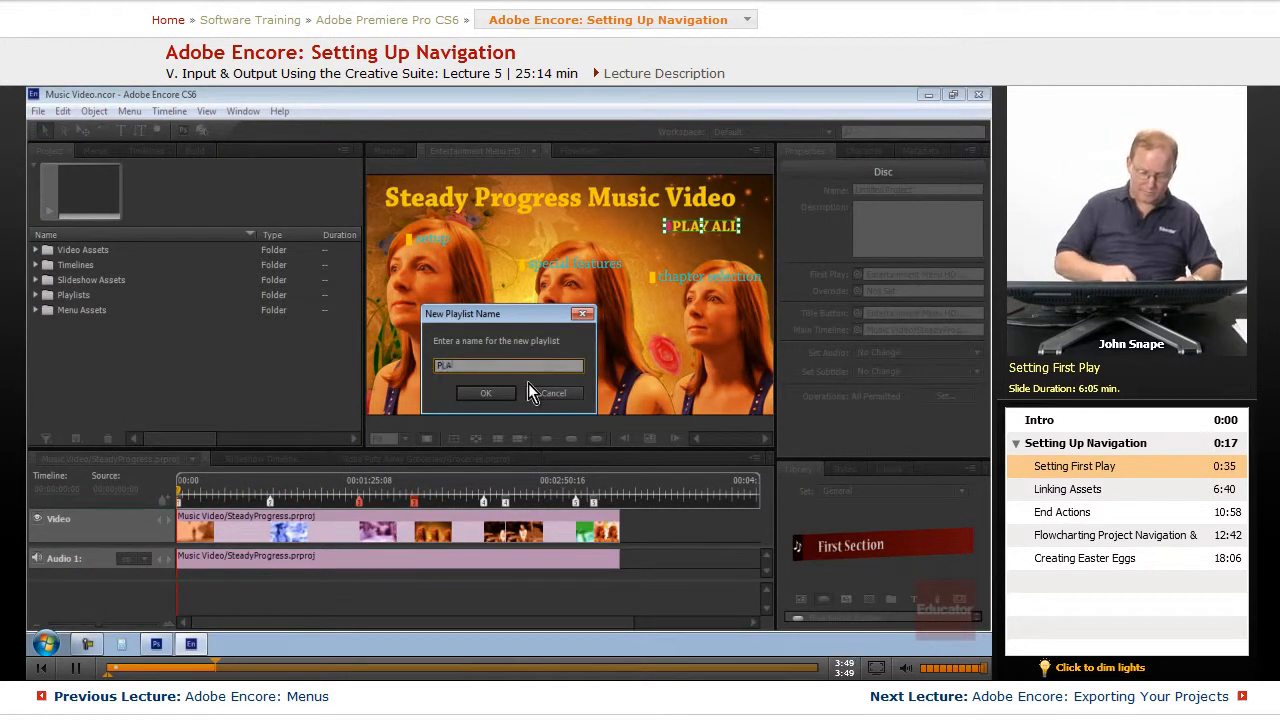
pyautogui.write('Y ALL')
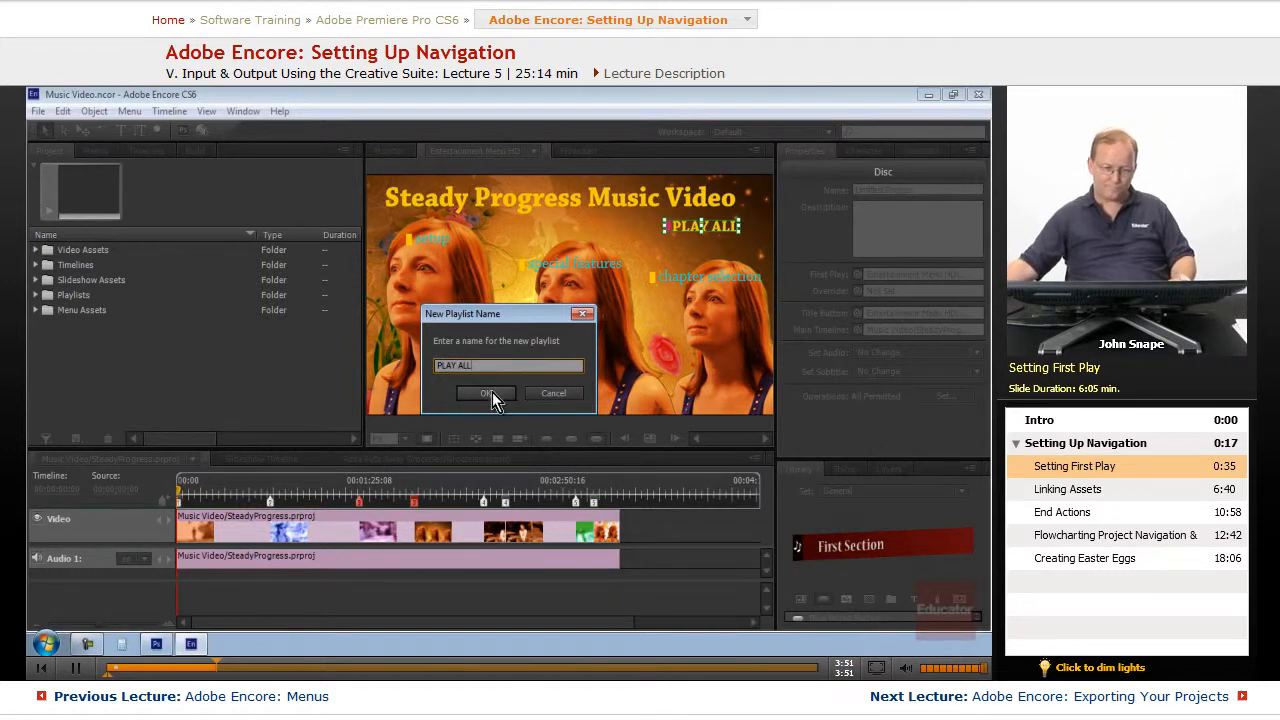
pyautogui.click(489, 394)
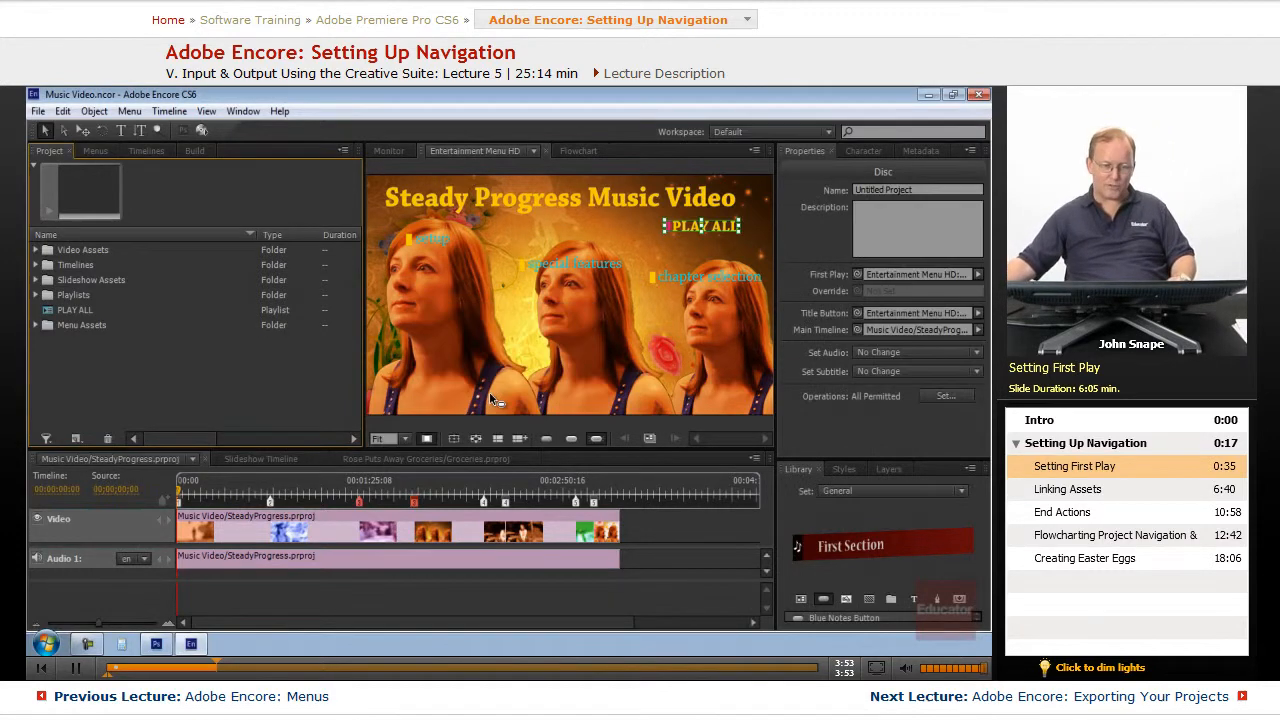
# Add the Music Video/SteadyProgress.prproj timeline to the PLAY ALL playlist
pyautogui.click(47, 310)
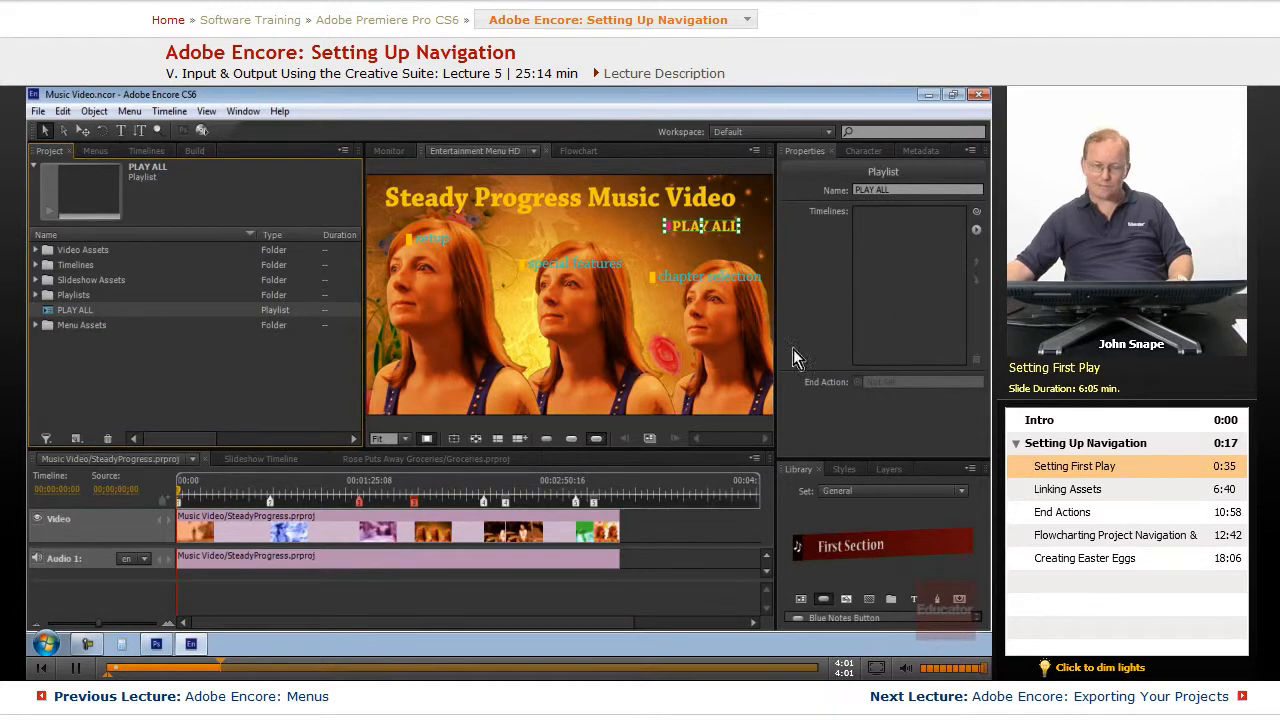
pyautogui.click(977, 229)
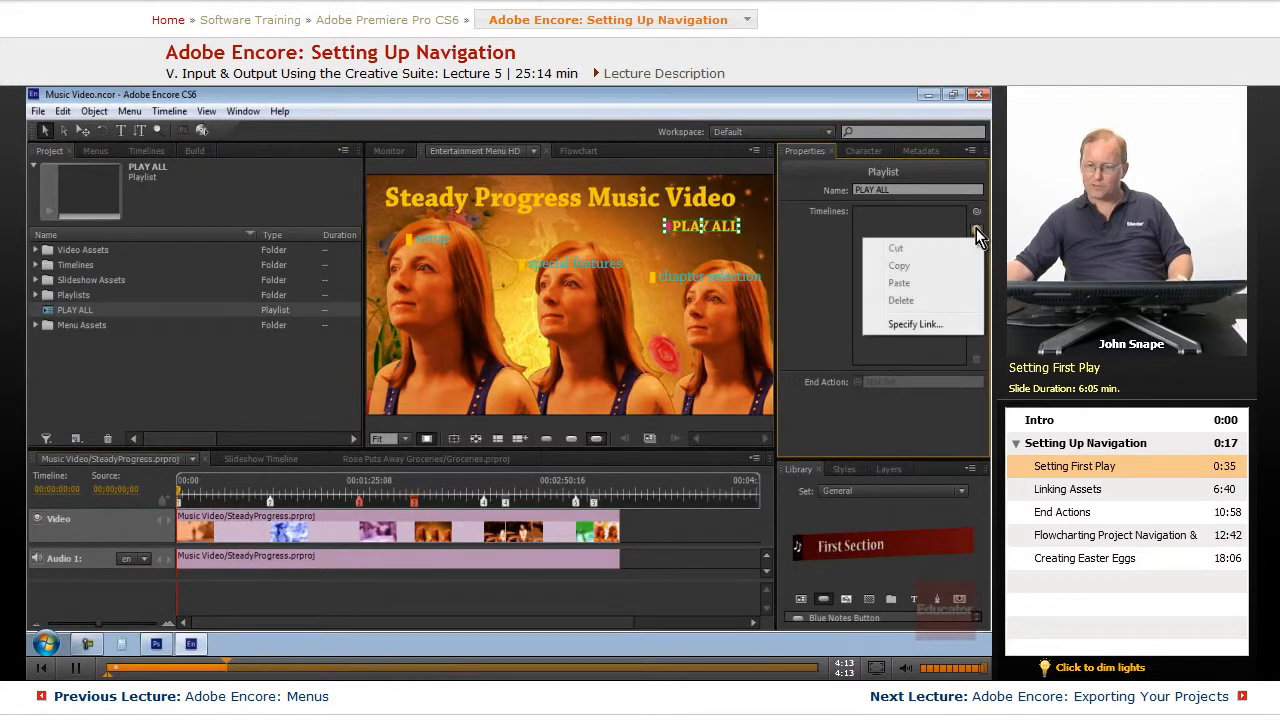
pyautogui.click(956, 324)
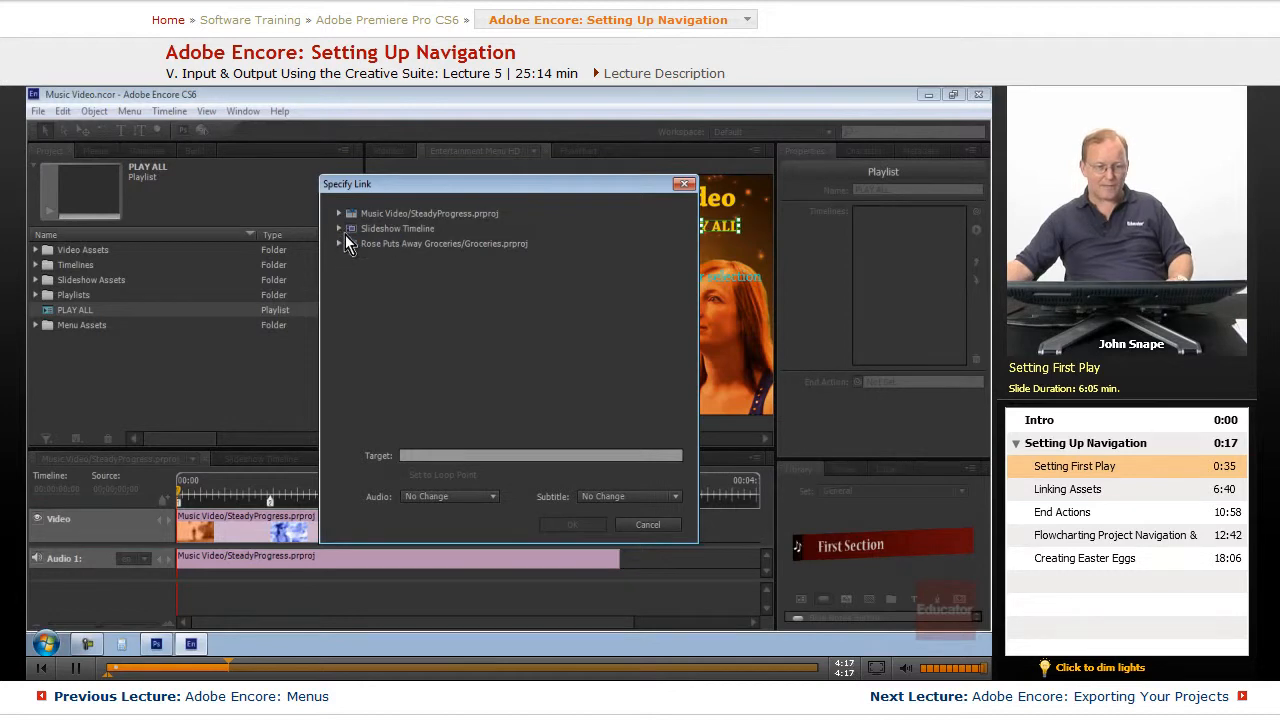
pyautogui.click(382, 222)
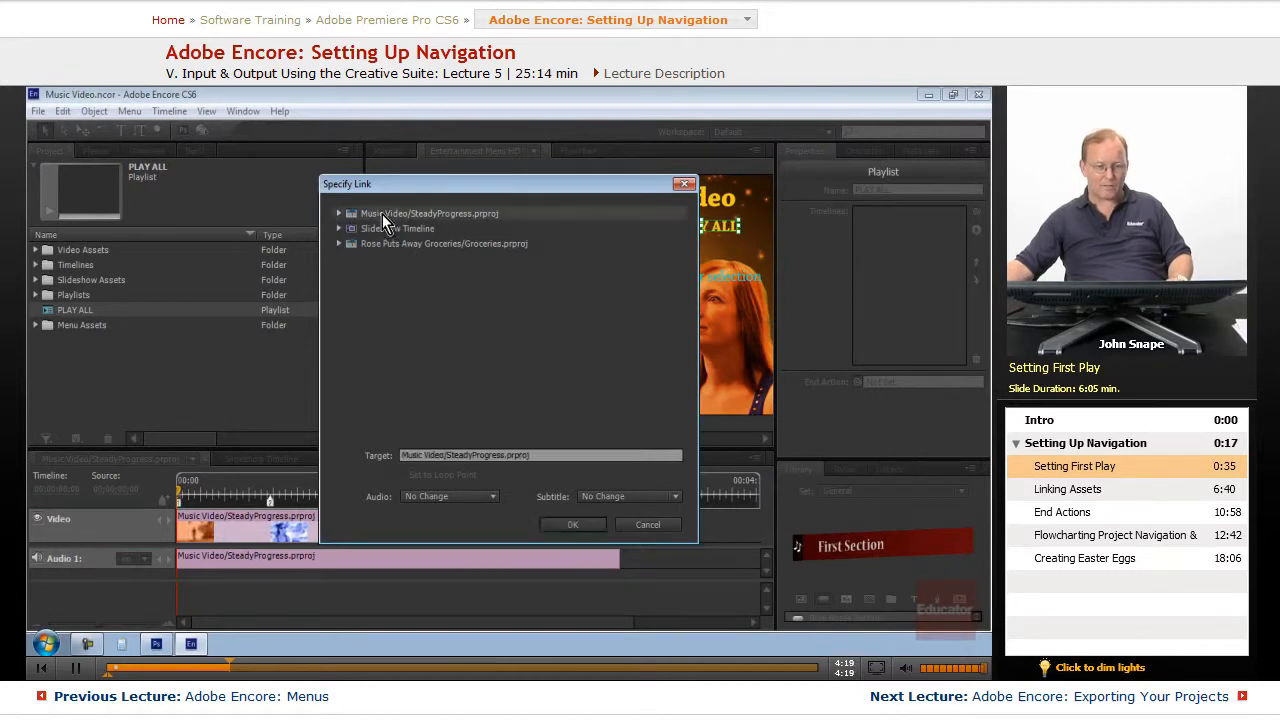
pyautogui.click(582, 525)
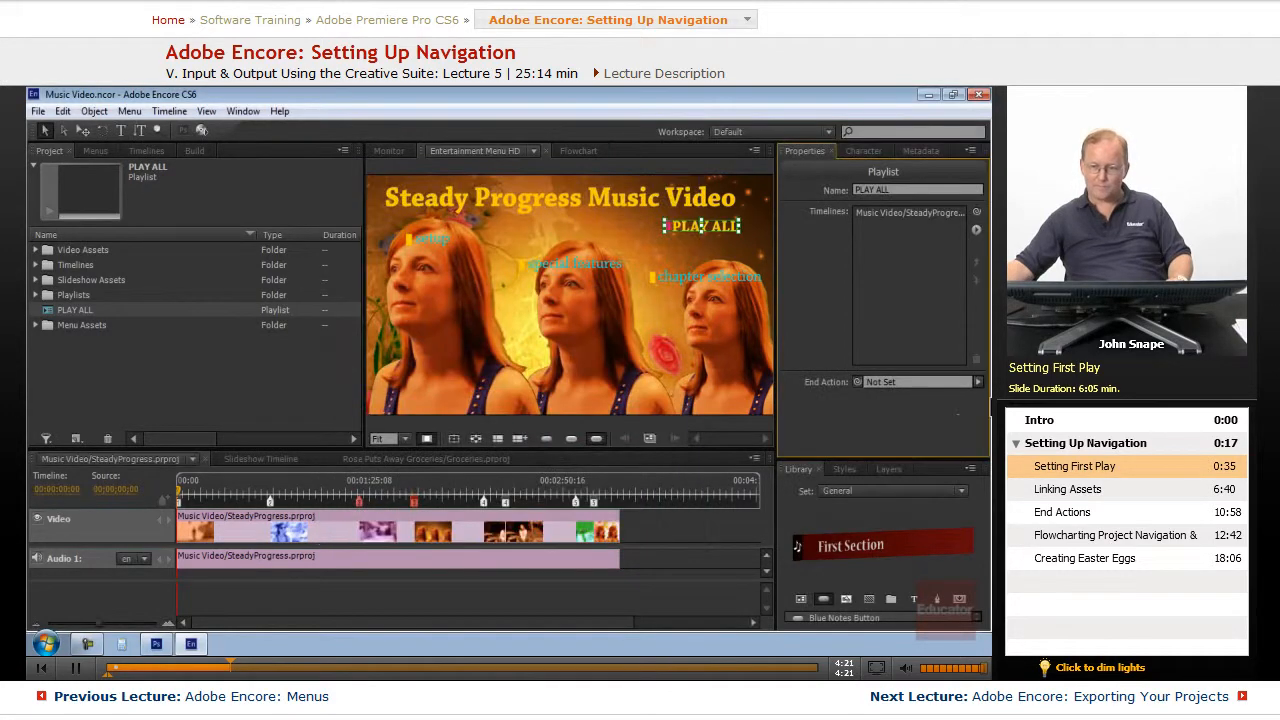
# Add the Rose Puts Away Groceries/Groceries.prproj timeline to the PLAY ALL playlist
pyautogui.rightClick(976, 230)
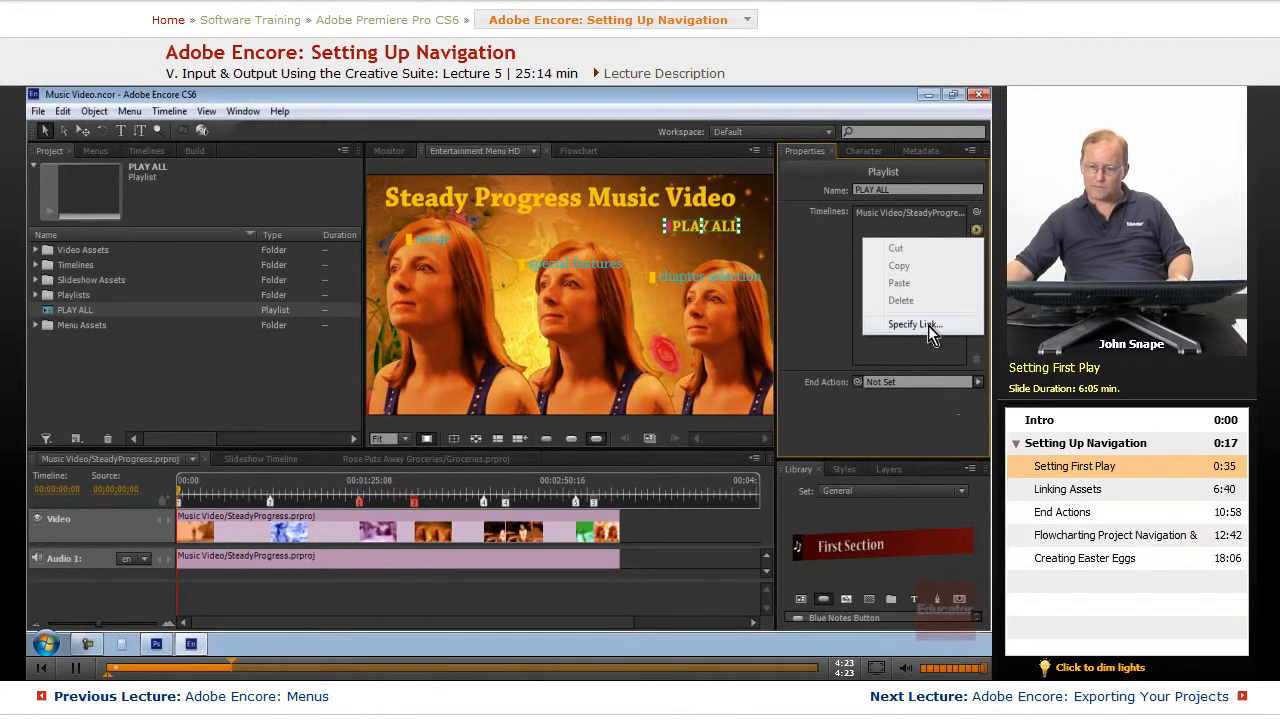
pyautogui.click(928, 324)
pyautogui.click(394, 244)
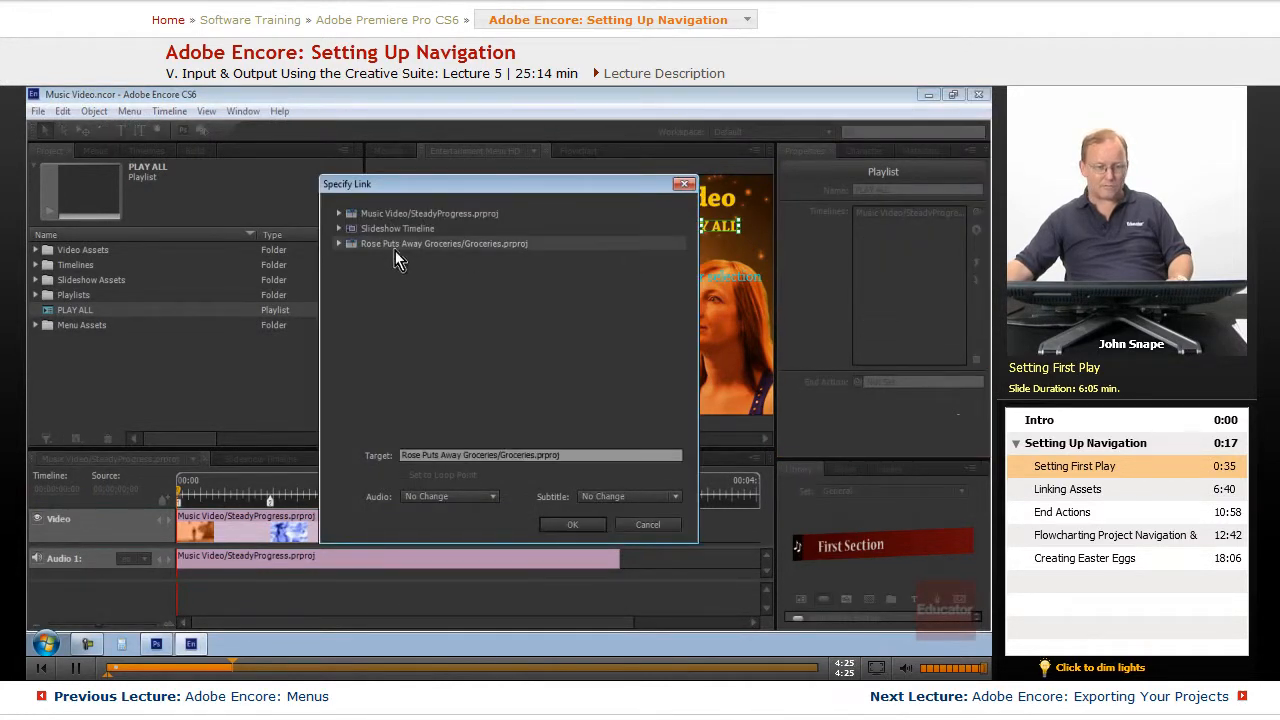
pyautogui.click(579, 522)
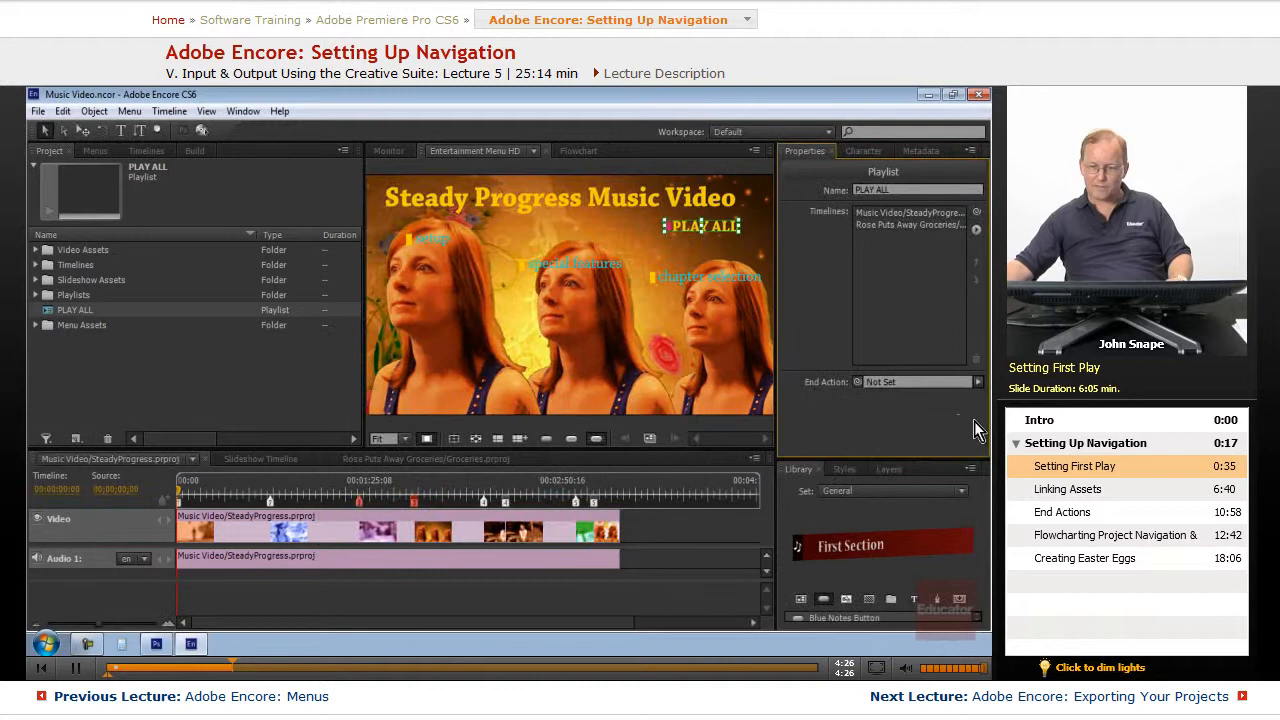
# Link the Slideshow Timeline into the PLAY ALL playlist and check the full names of its listed timelines
pyautogui.rightClick(978, 226)
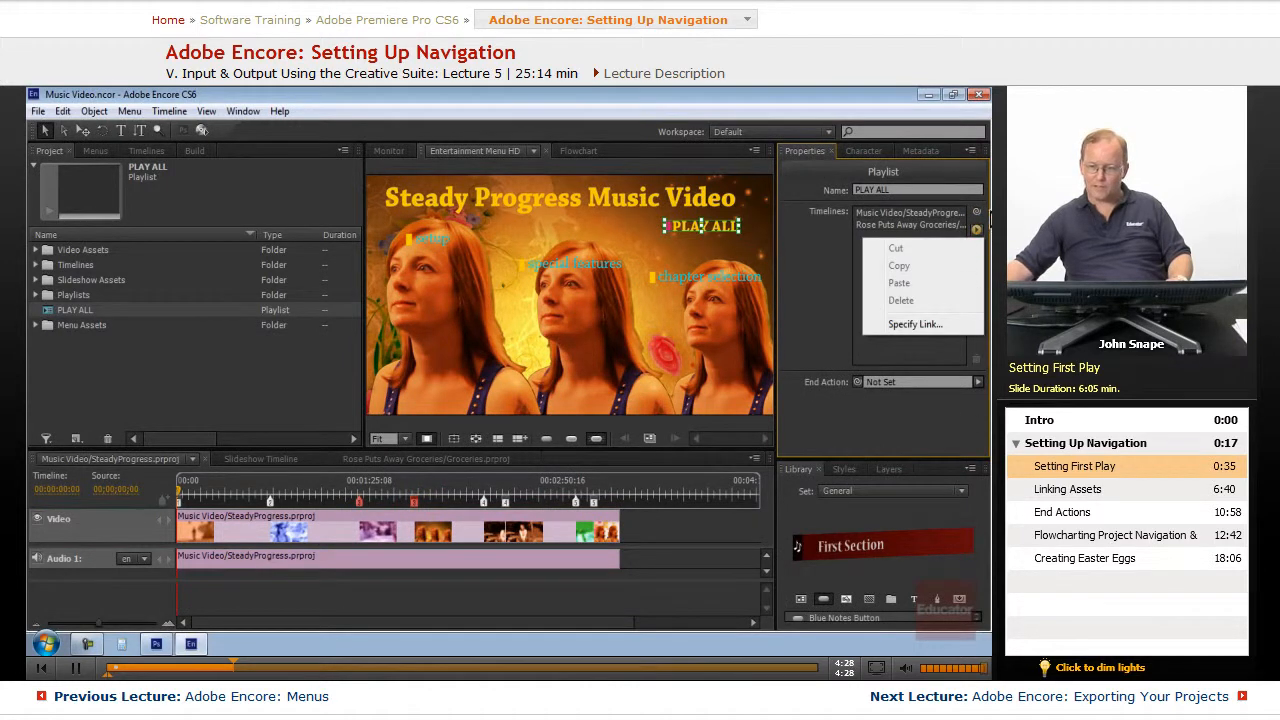
pyautogui.click(980, 216)
pyautogui.click(36, 265)
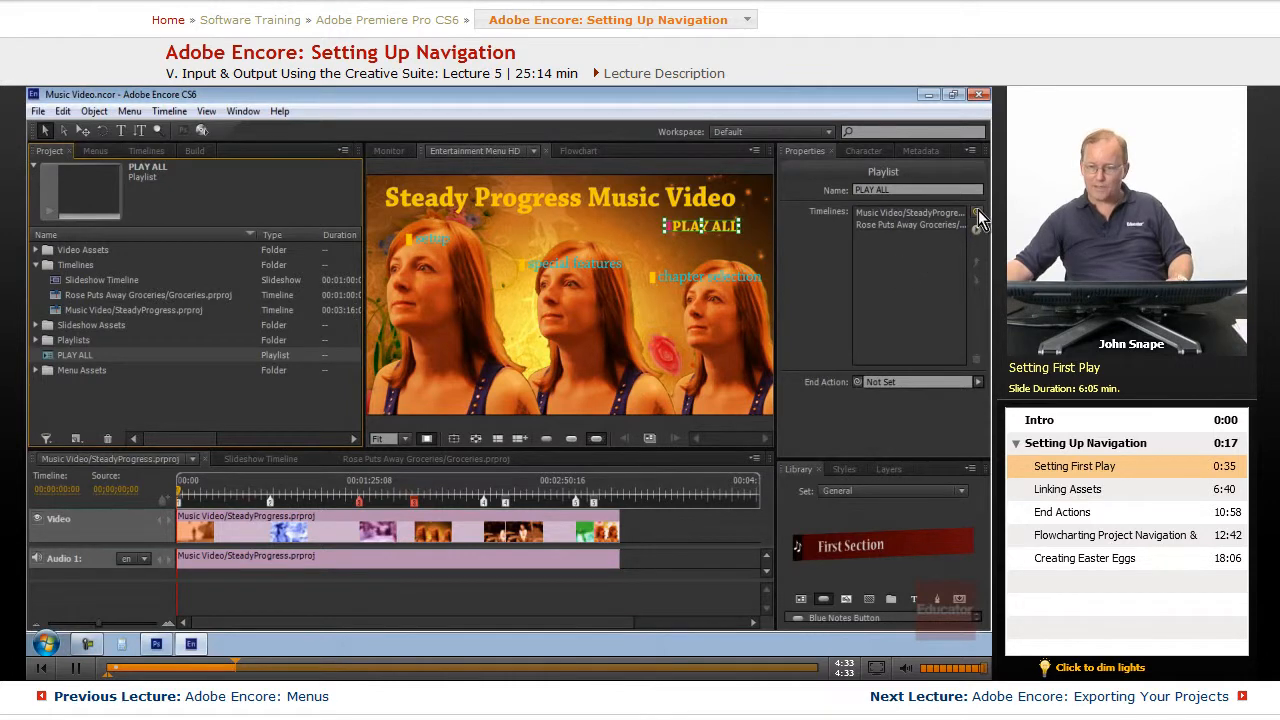
pyautogui.moveTo(978, 213); pyautogui.dragTo(428, 289)
pyautogui.moveTo(160, 268); pyautogui.dragTo(880, 220)
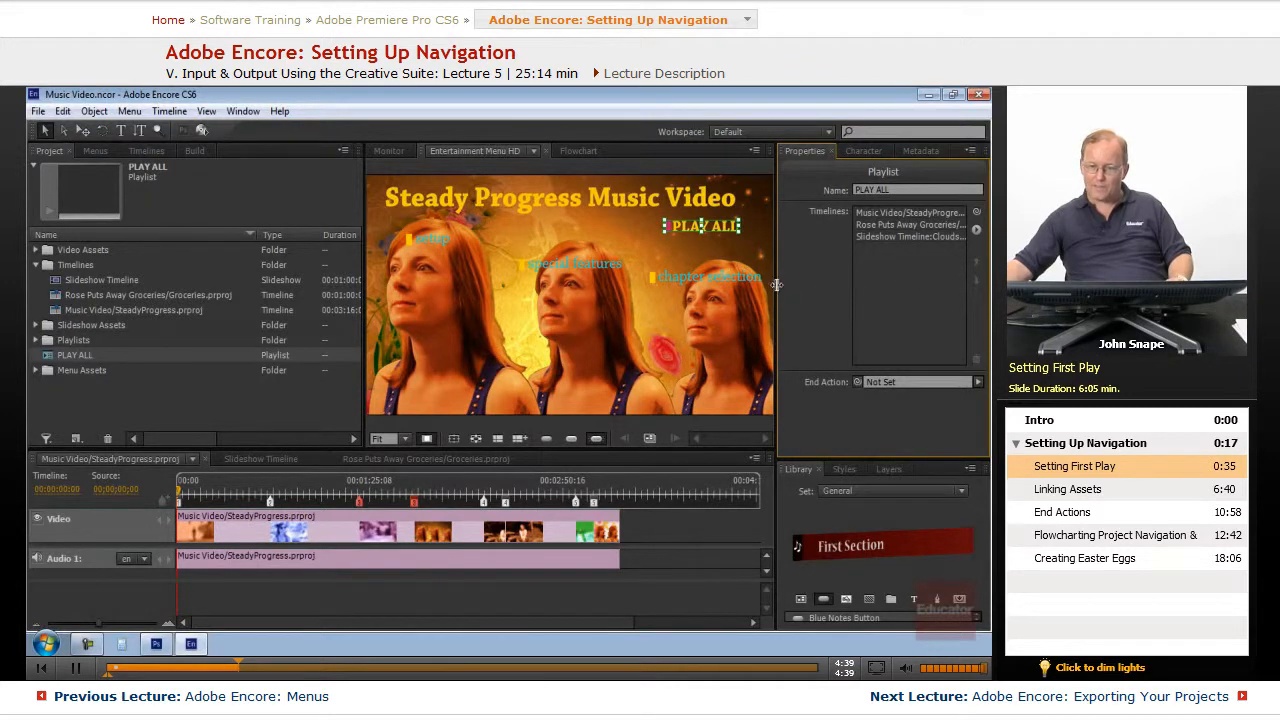
pyautogui.moveTo(774, 285); pyautogui.dragTo(700, 285)
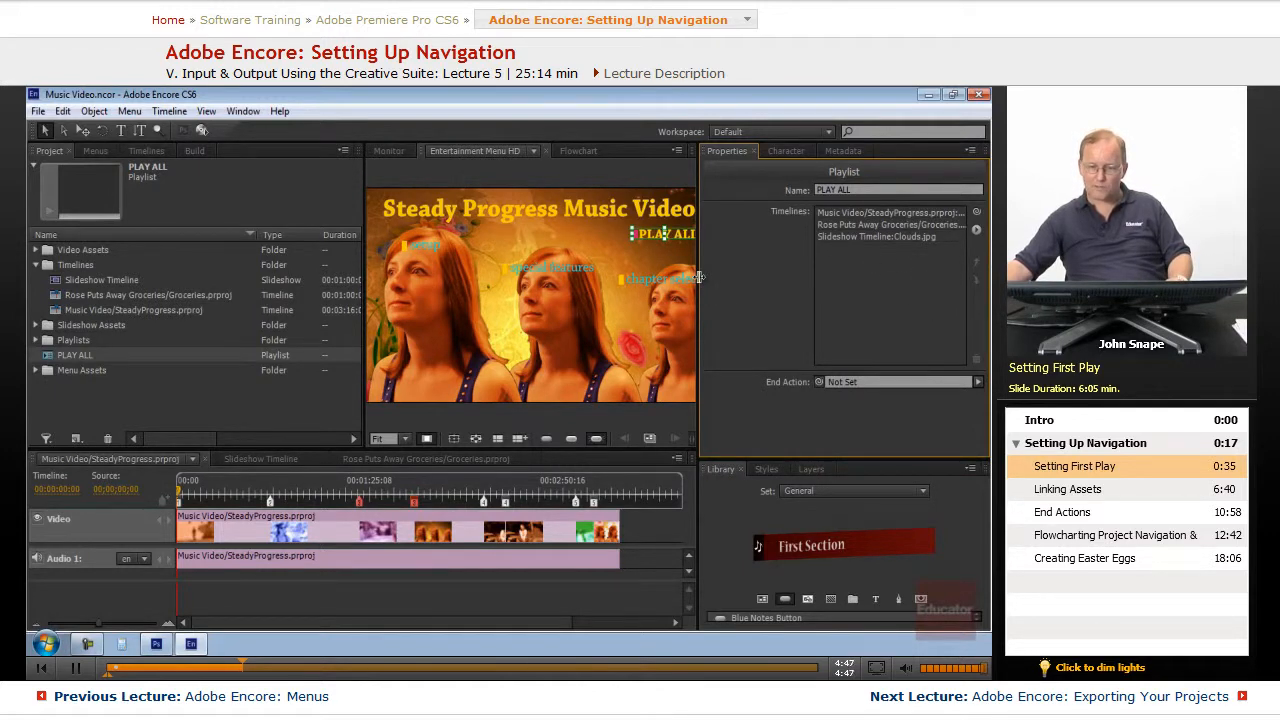
pyautogui.moveTo(700, 277); pyautogui.dragTo(770, 277)
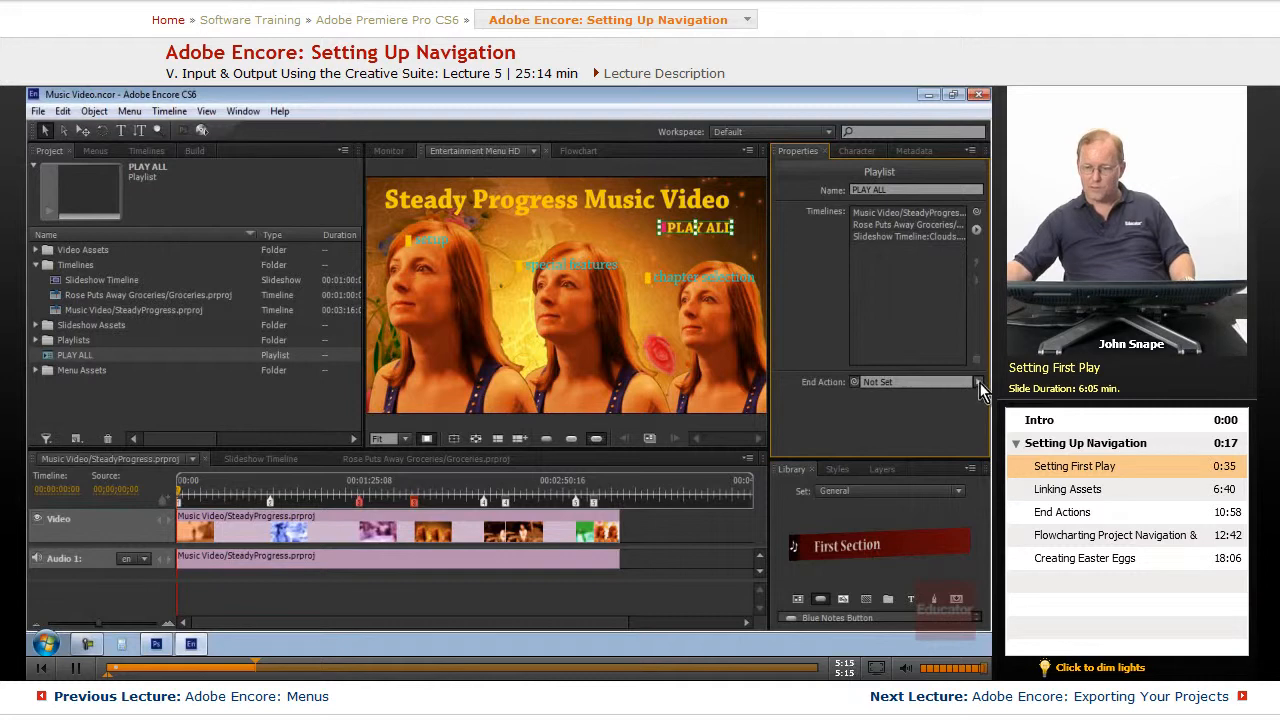
# Expand the Menu Assets folder to reveal the project's menus
pyautogui.click(36, 370)
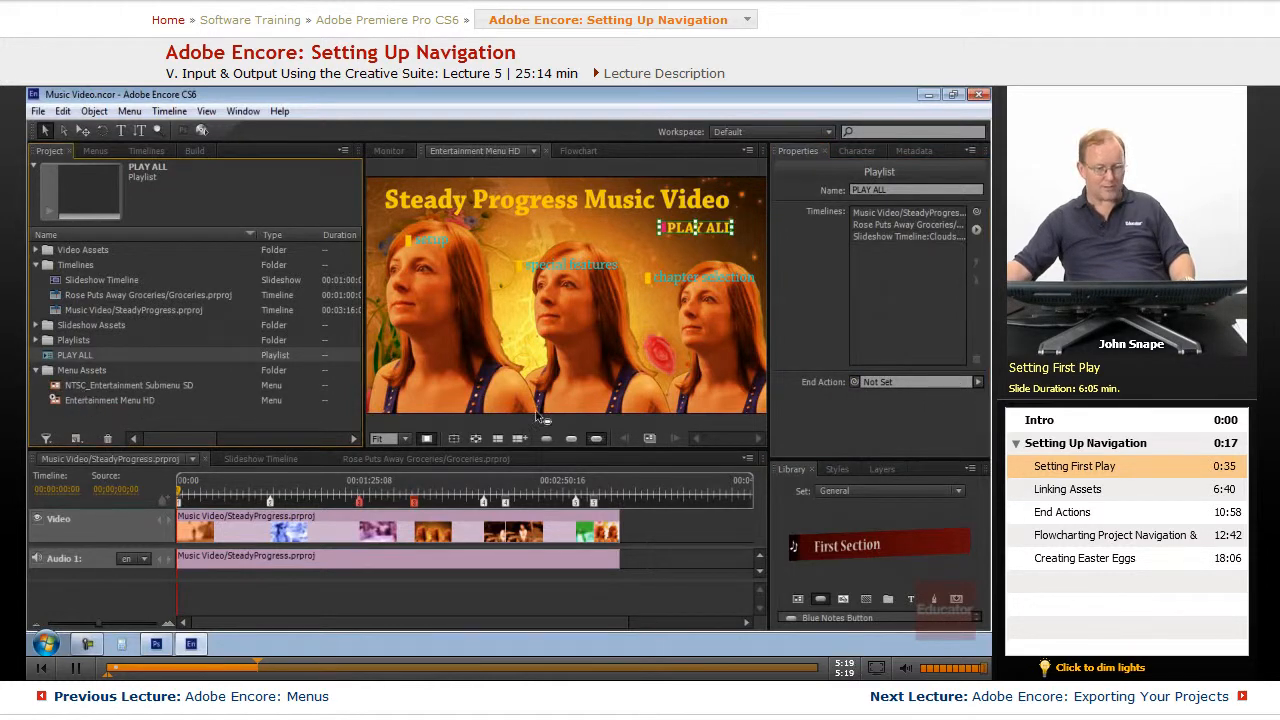